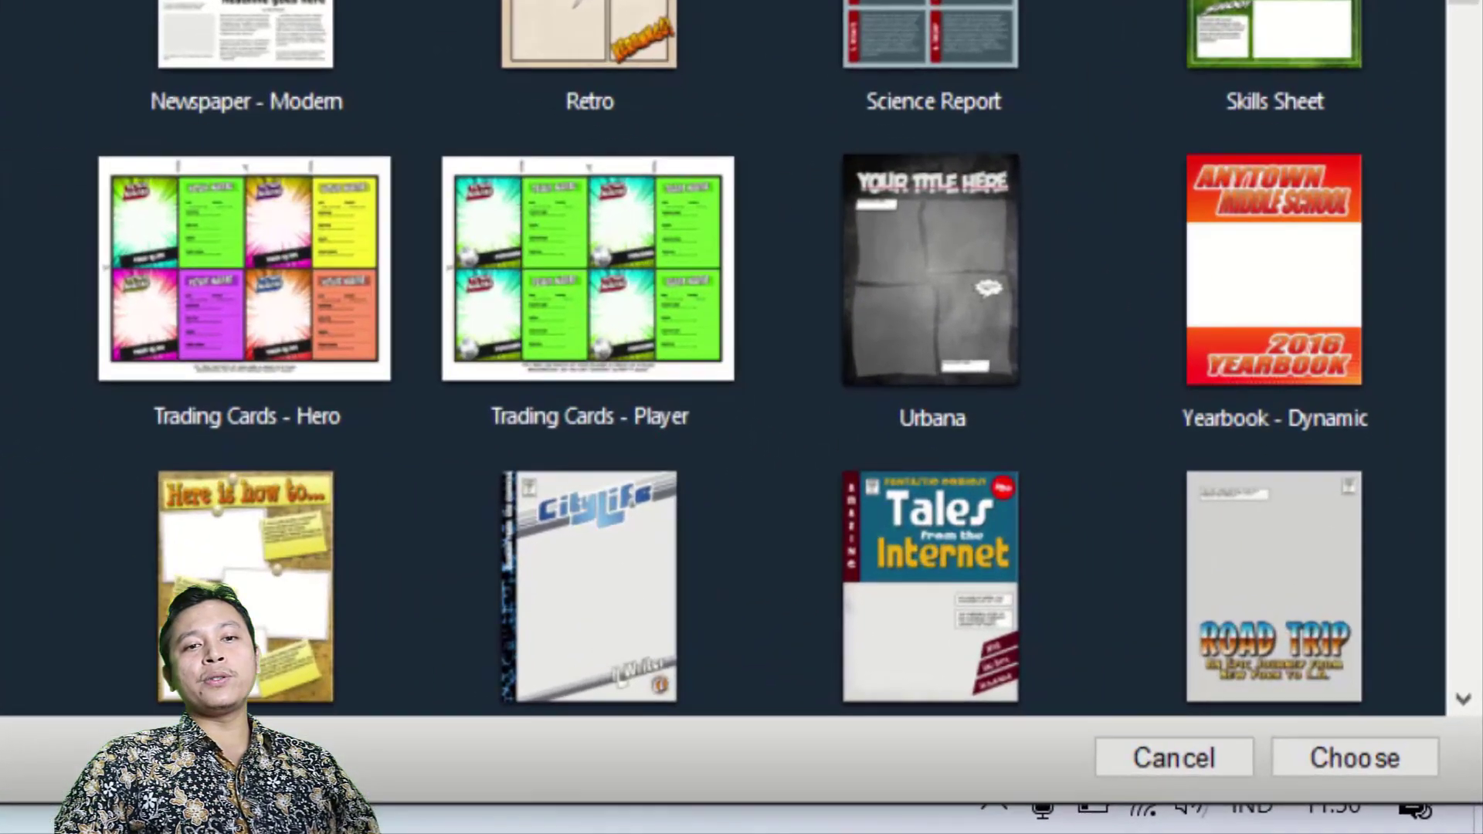
Create a new comic with a blank page from the template gallery.
click(1300, 758)
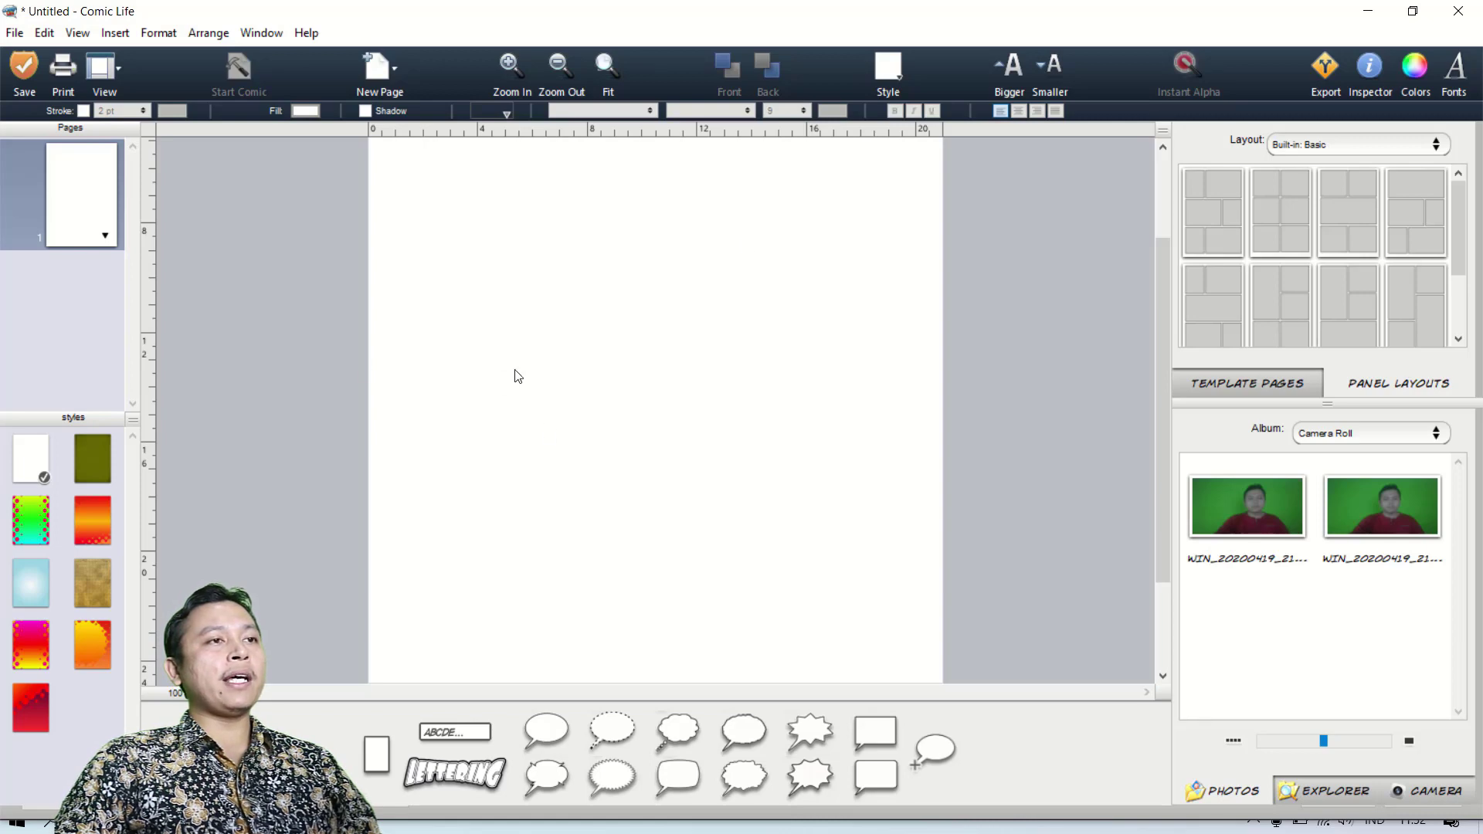
click(607, 65)
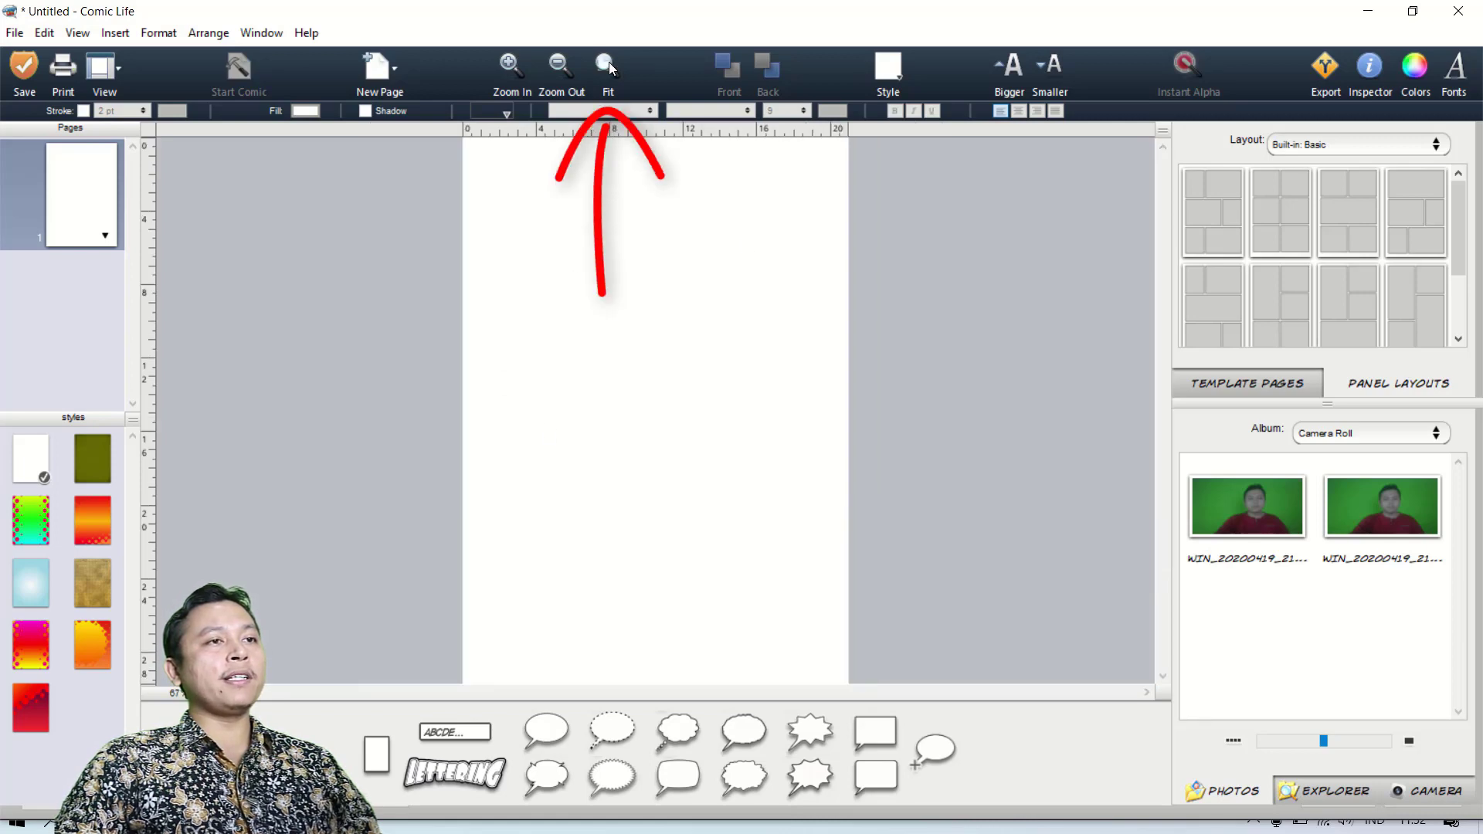
click(506, 83)
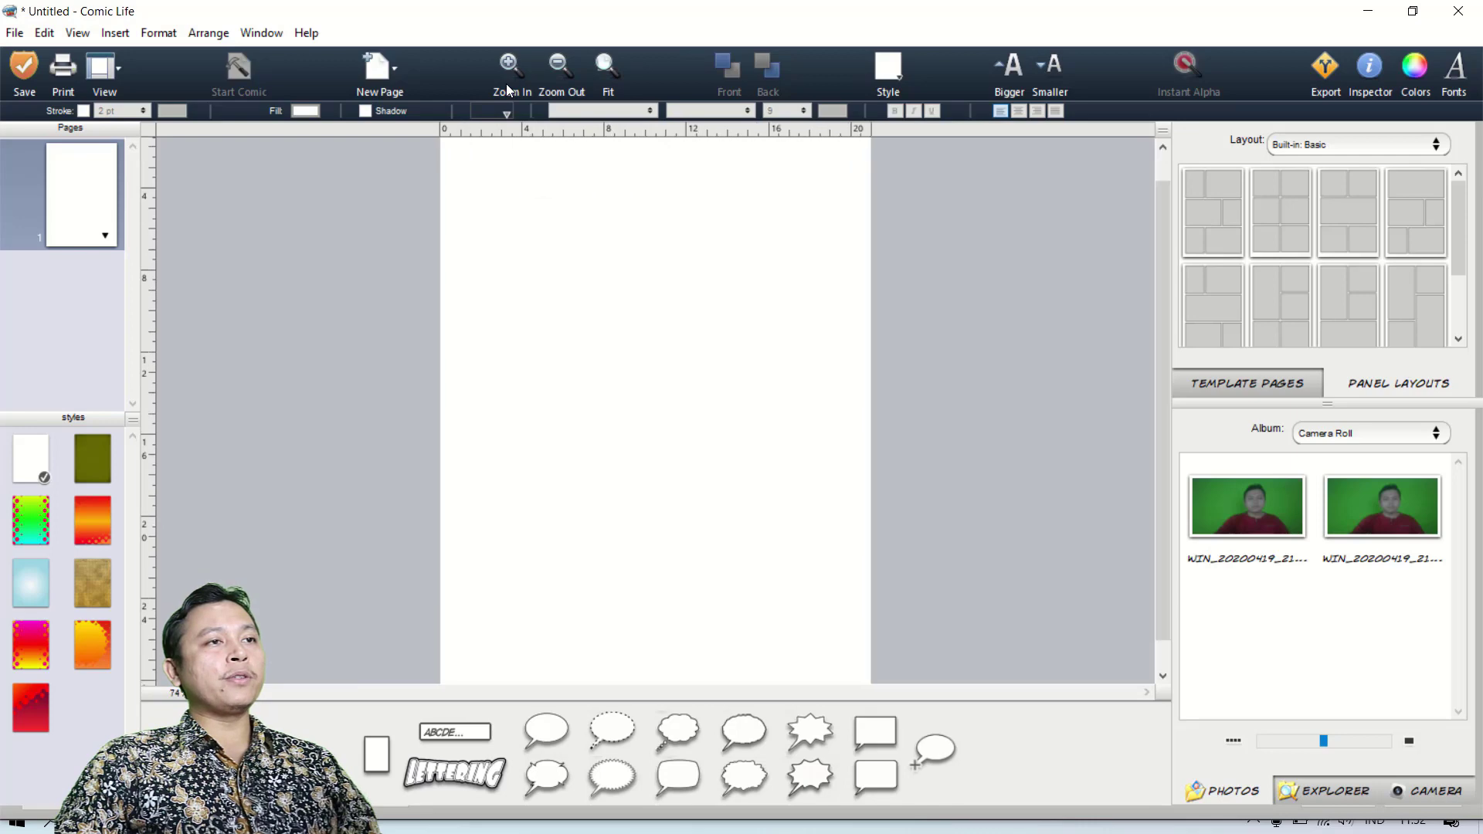
click(507, 82)
click(506, 82)
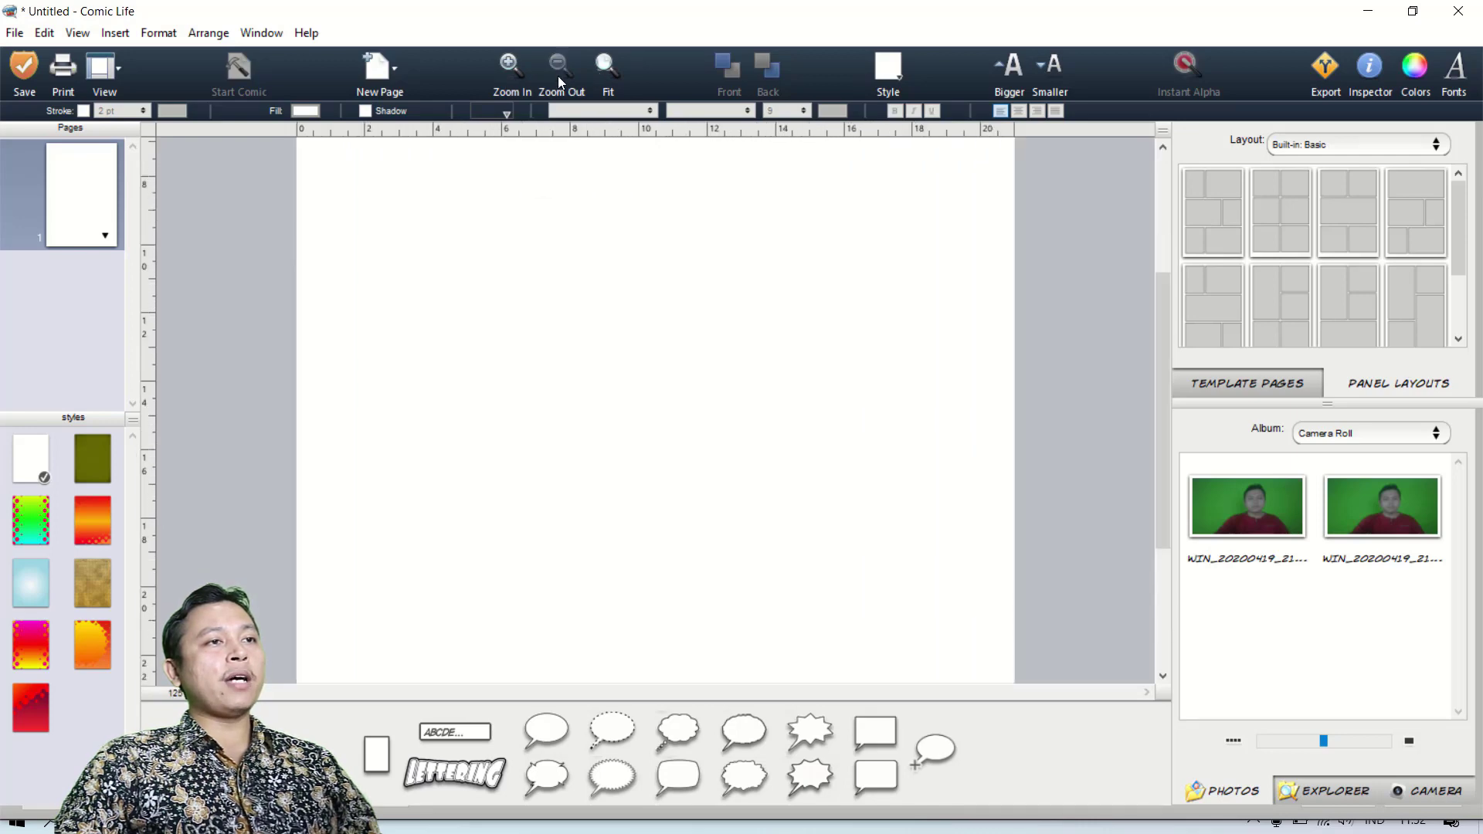
click(558, 76)
click(557, 76)
click(557, 76)
Apply the orange page style with the large yellow halftone circle to the page background.
click(610, 76)
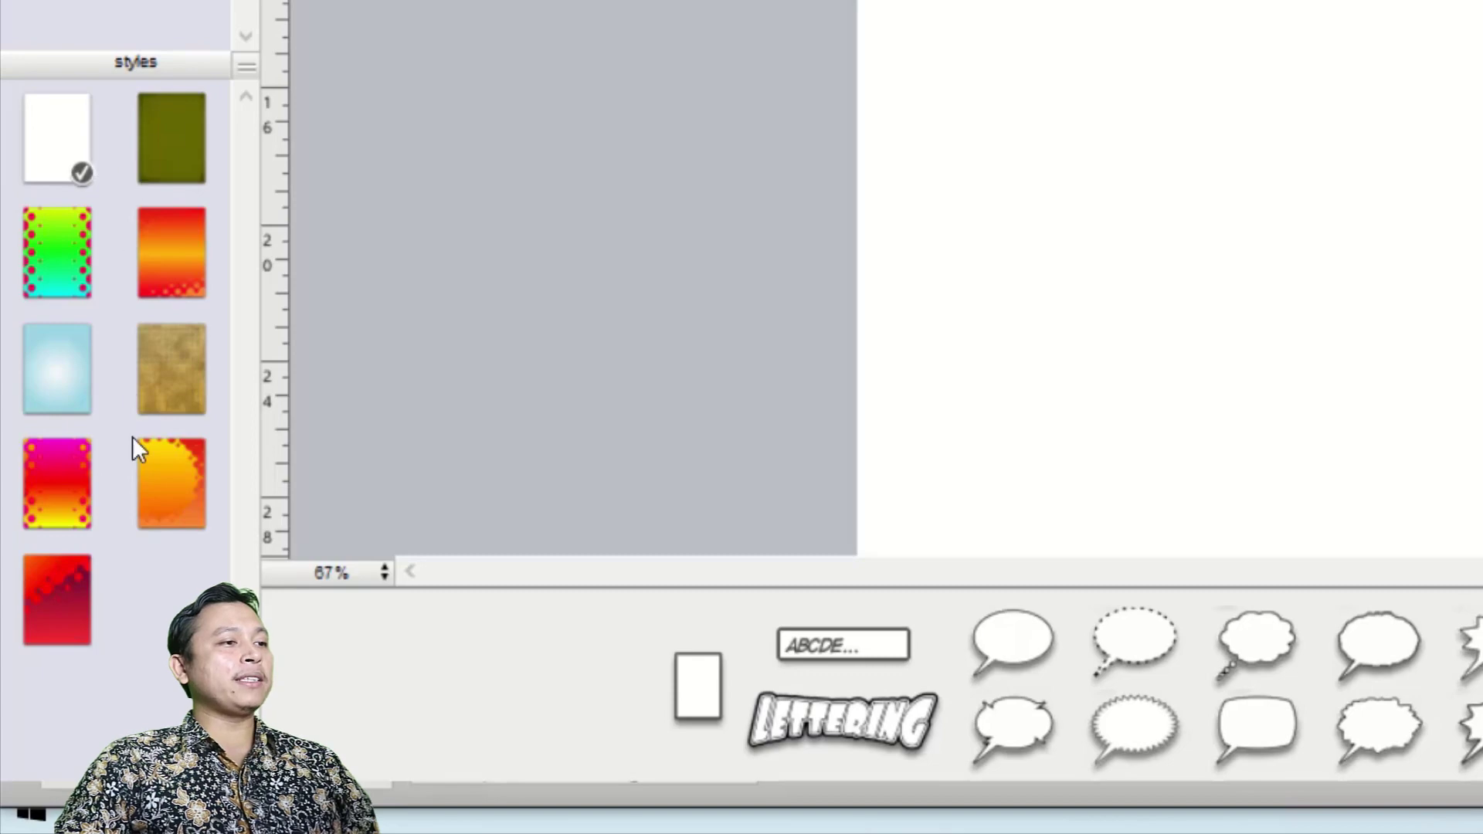
click(171, 496)
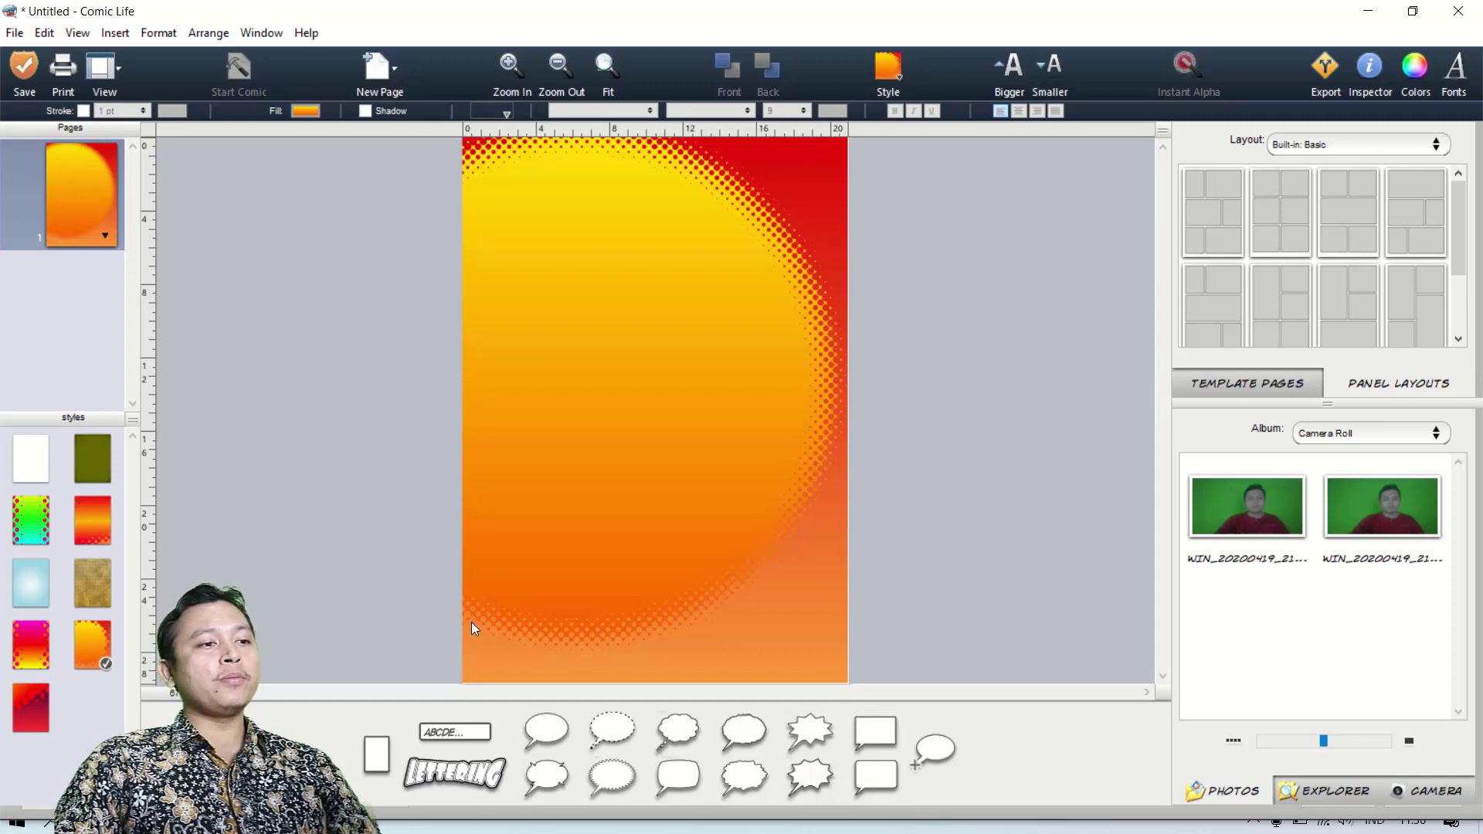
Add a lettering title near the top of the page reading "HABIS HUJAN KOK BISA PANAS".
drag(454, 772, 643, 209)
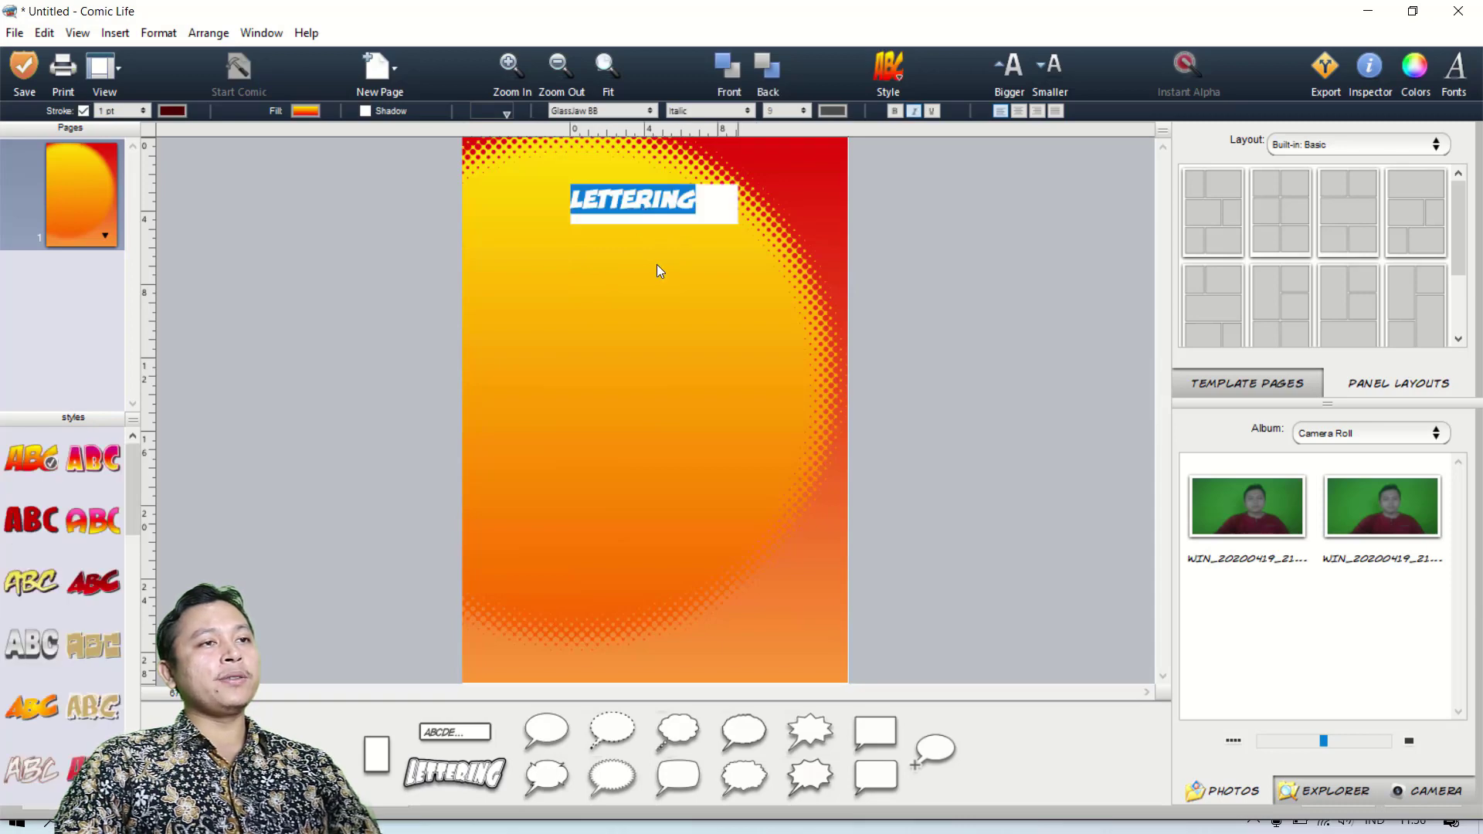
text(HABIS JU)
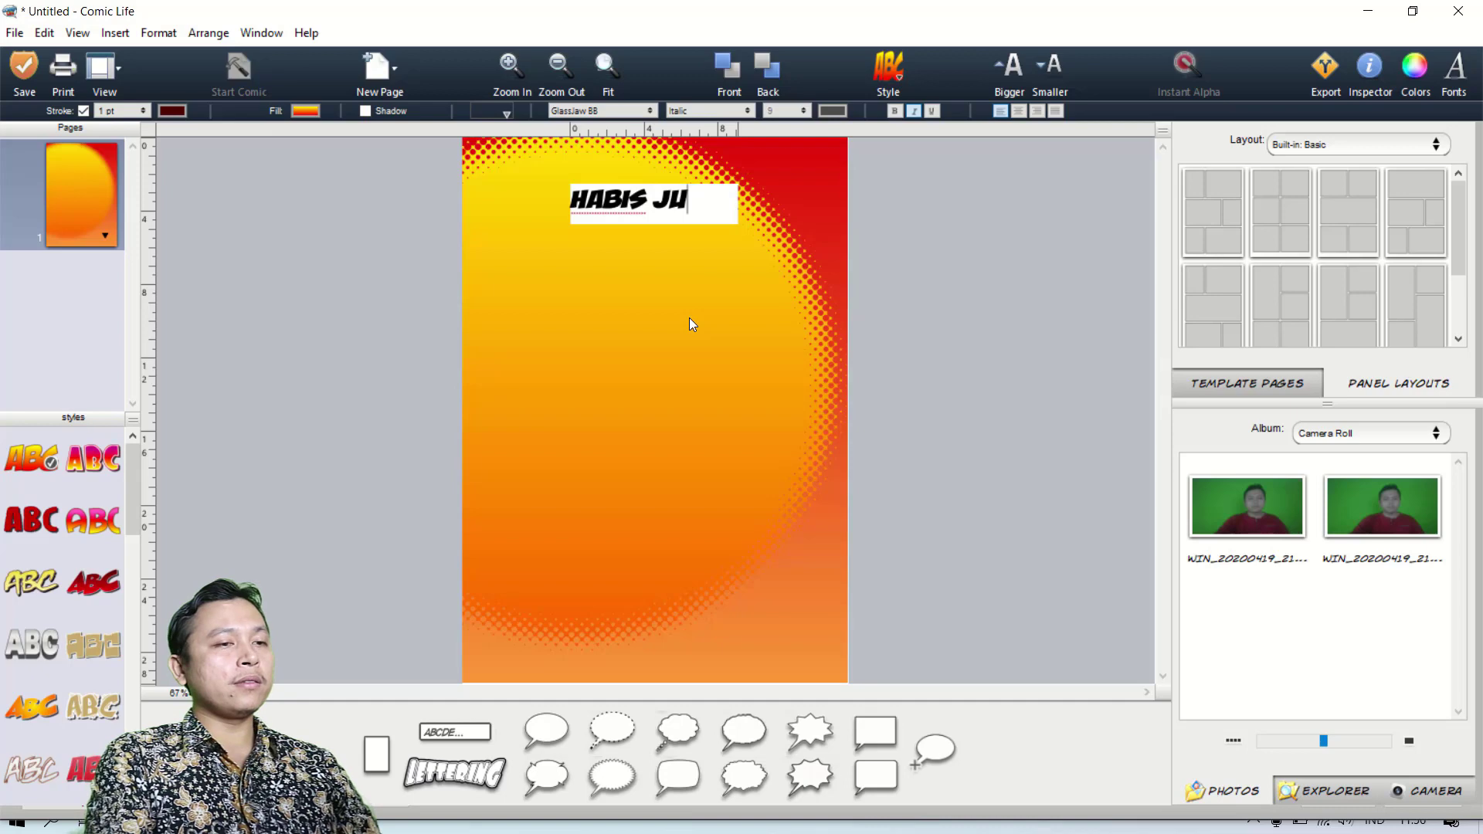
key(BackSpace)
key(BackSpace)
text(HUJAN KOK BISA PANAS)
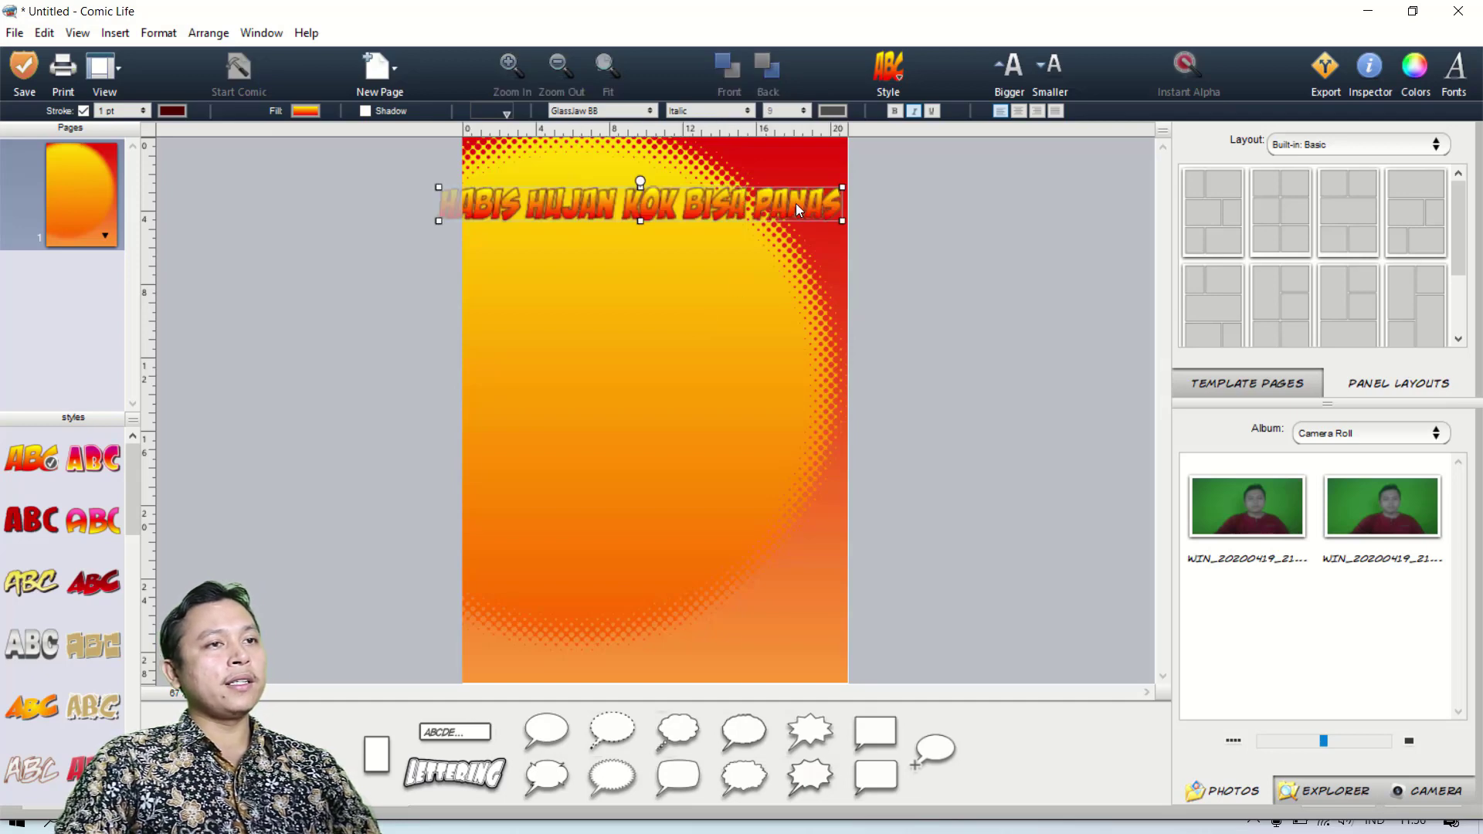
Shrink the lettering title to fit the page width and centre it at the top of the page.
drag(791, 207, 818, 202)
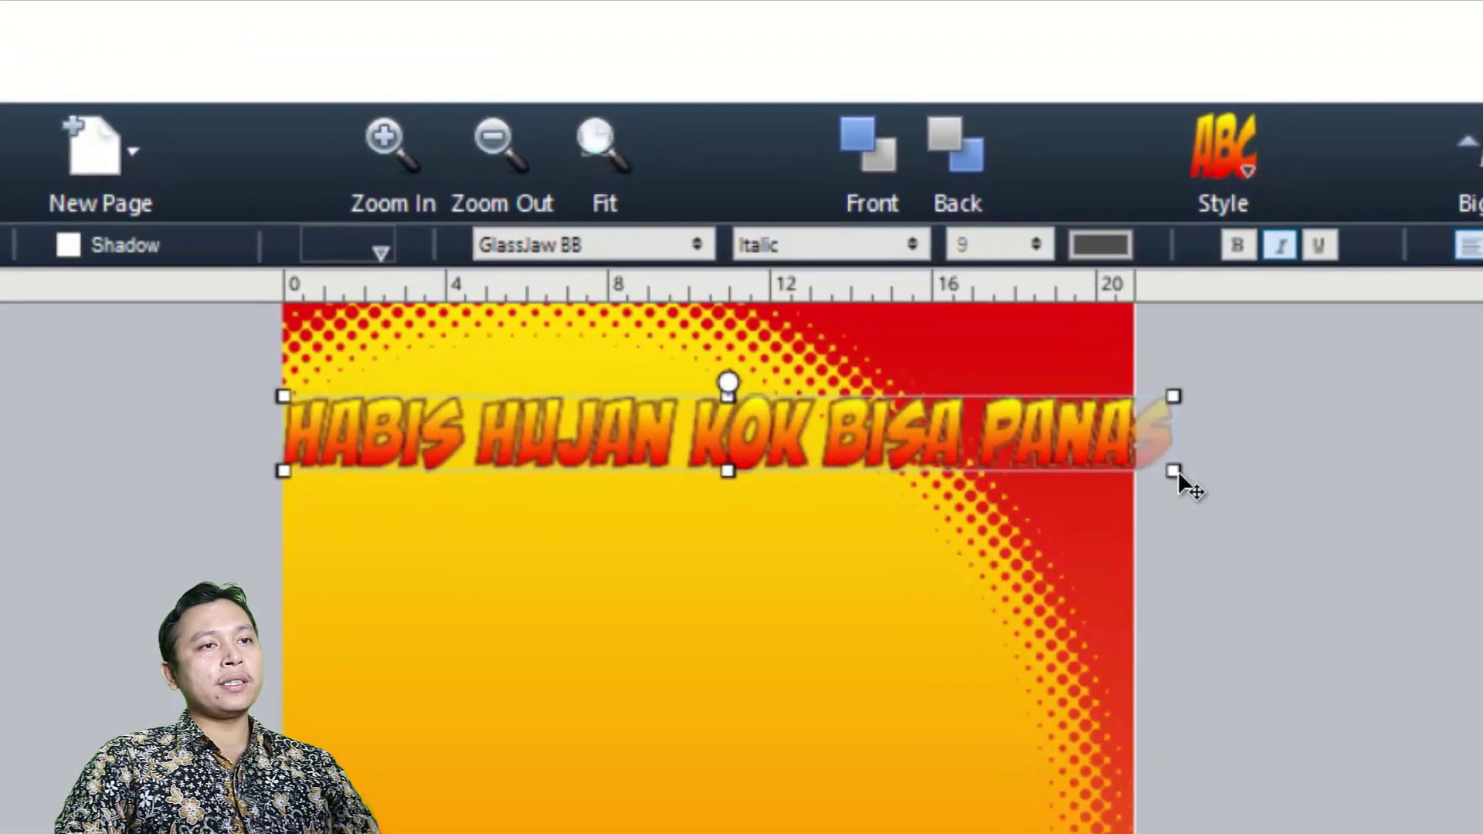
drag(1174, 471, 1036, 461)
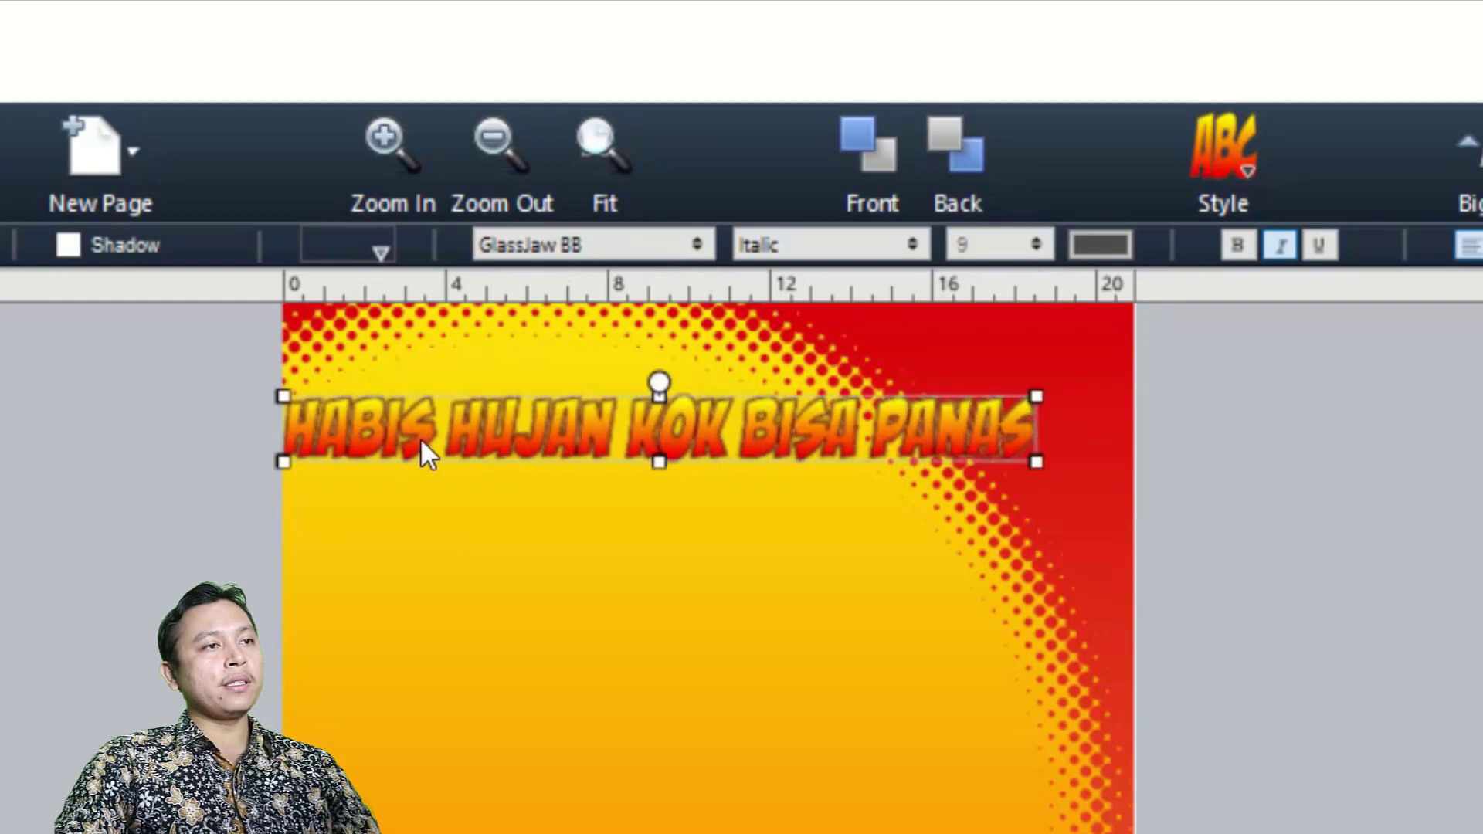
drag(598, 420, 650, 363)
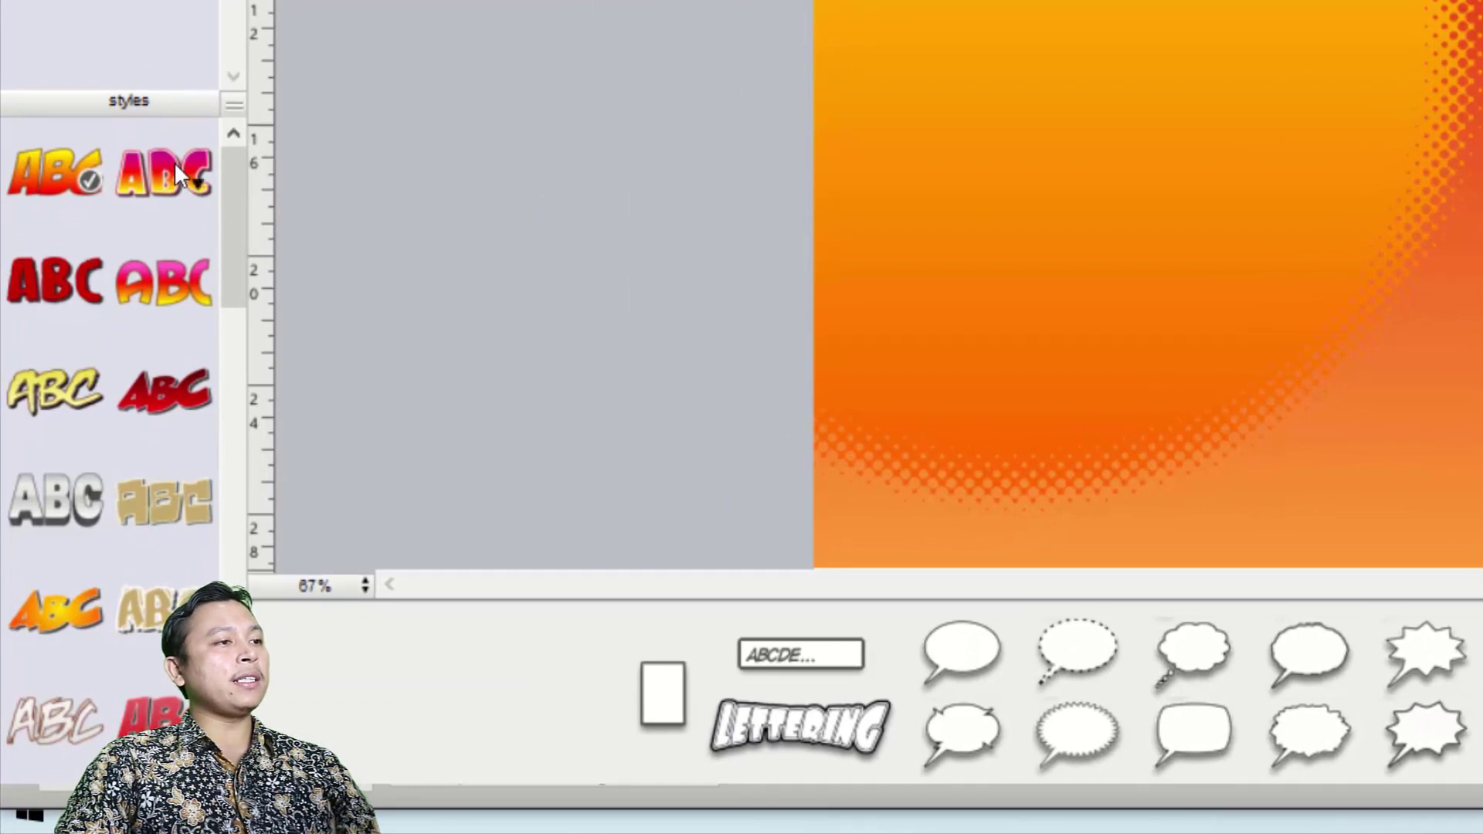
Apply the green lettering style with a drop shadow to the title.
scroll(226, 189, down, 1)
drag(227, 192, 234, 583)
click(31, 476)
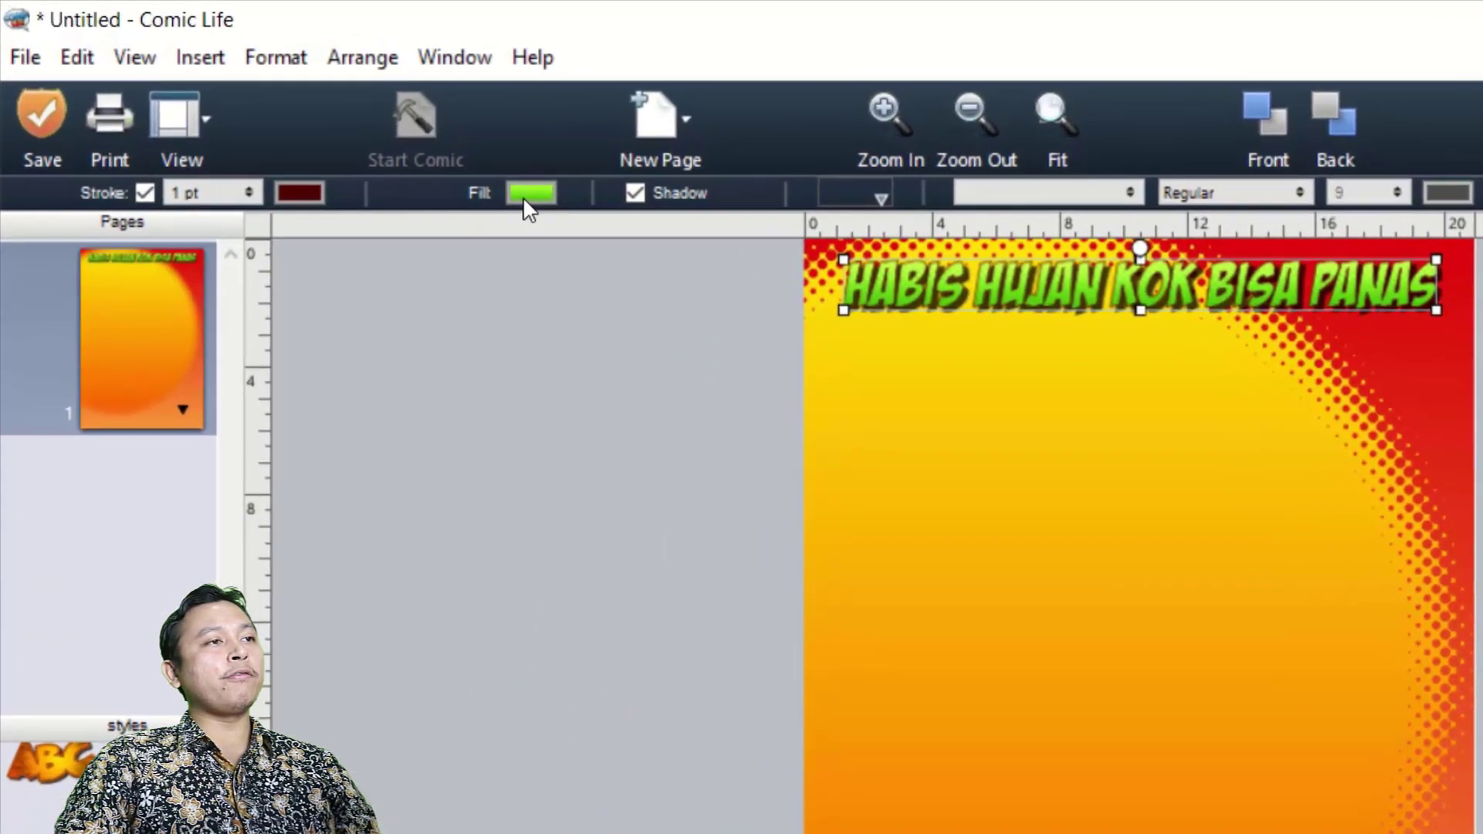
Fill the title with a light blue gradient and make the lettering slightly taller.
click(527, 194)
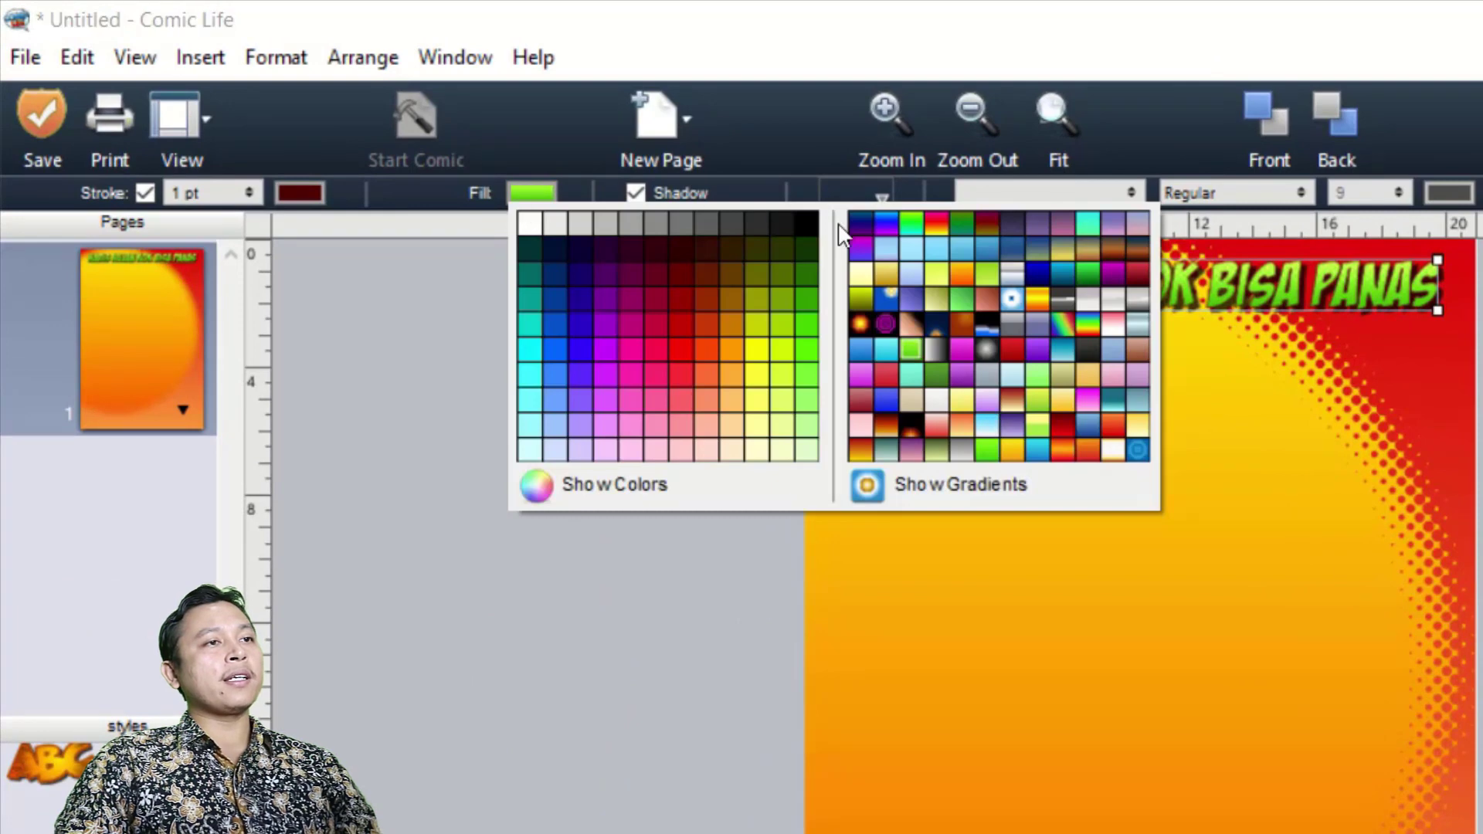
click(992, 429)
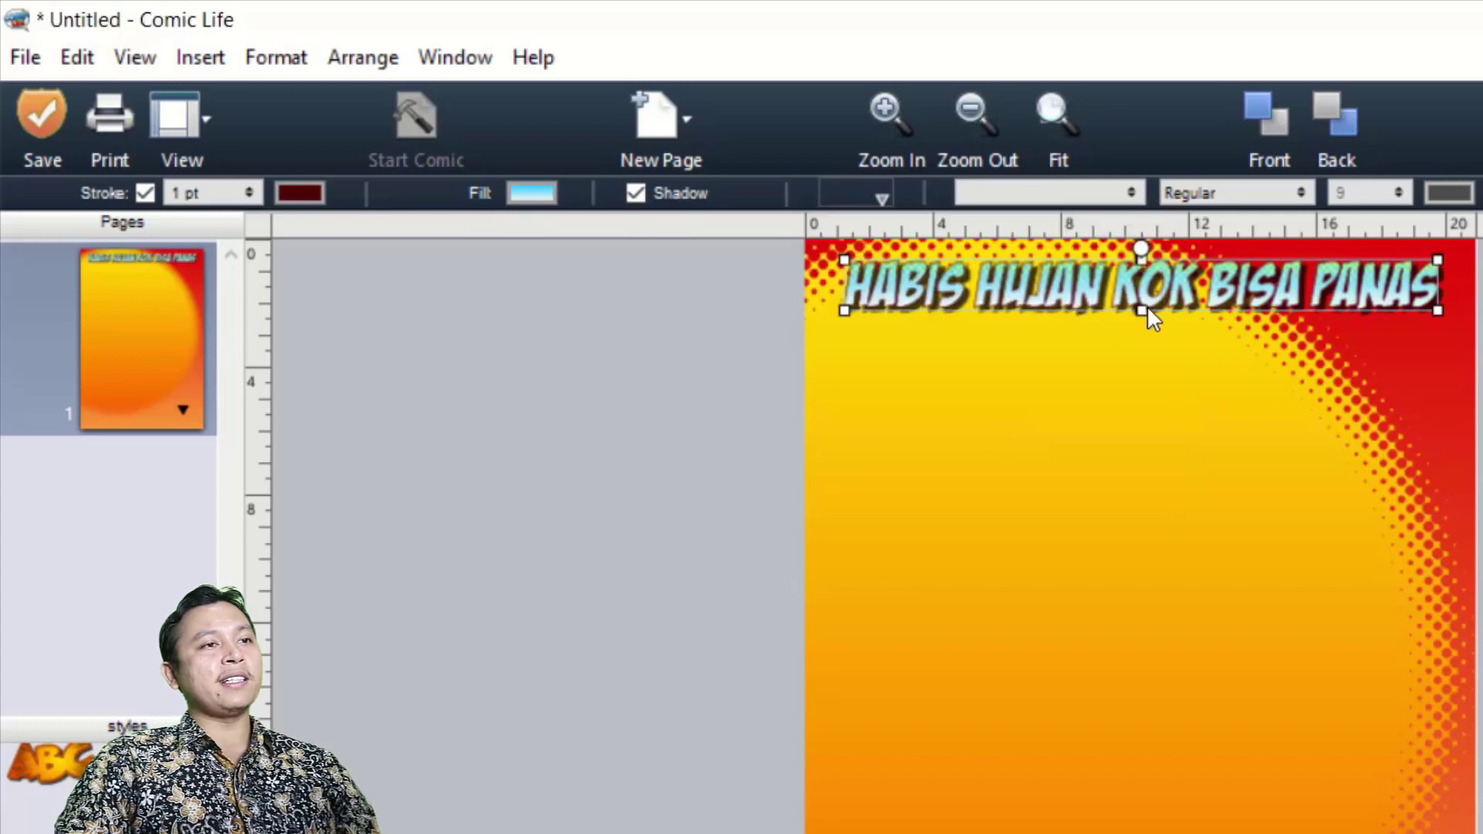
mouse_move(1142, 309)
mouse_down()
mouse_move(1142, 335)
mouse_move(1141, 318)
mouse_up()
click(1105, 462)
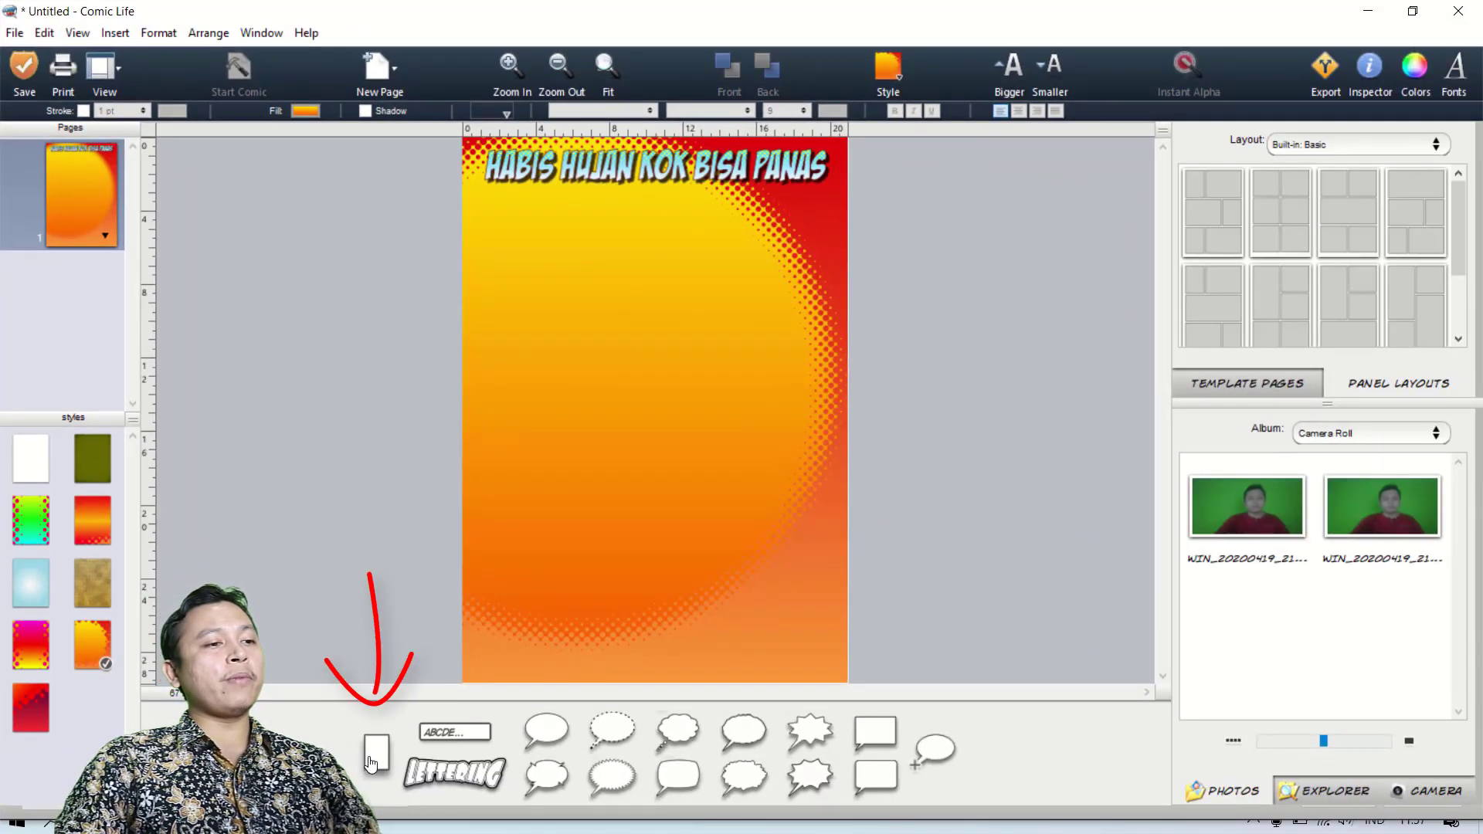
Add a picture panel below the title at the page's left margin and reshape it into a landscape rectangle.
mouse_move(372, 766)
mouse_down()
mouse_move(503, 374)
mouse_move(520, 233)
mouse_move(542, 287)
mouse_up()
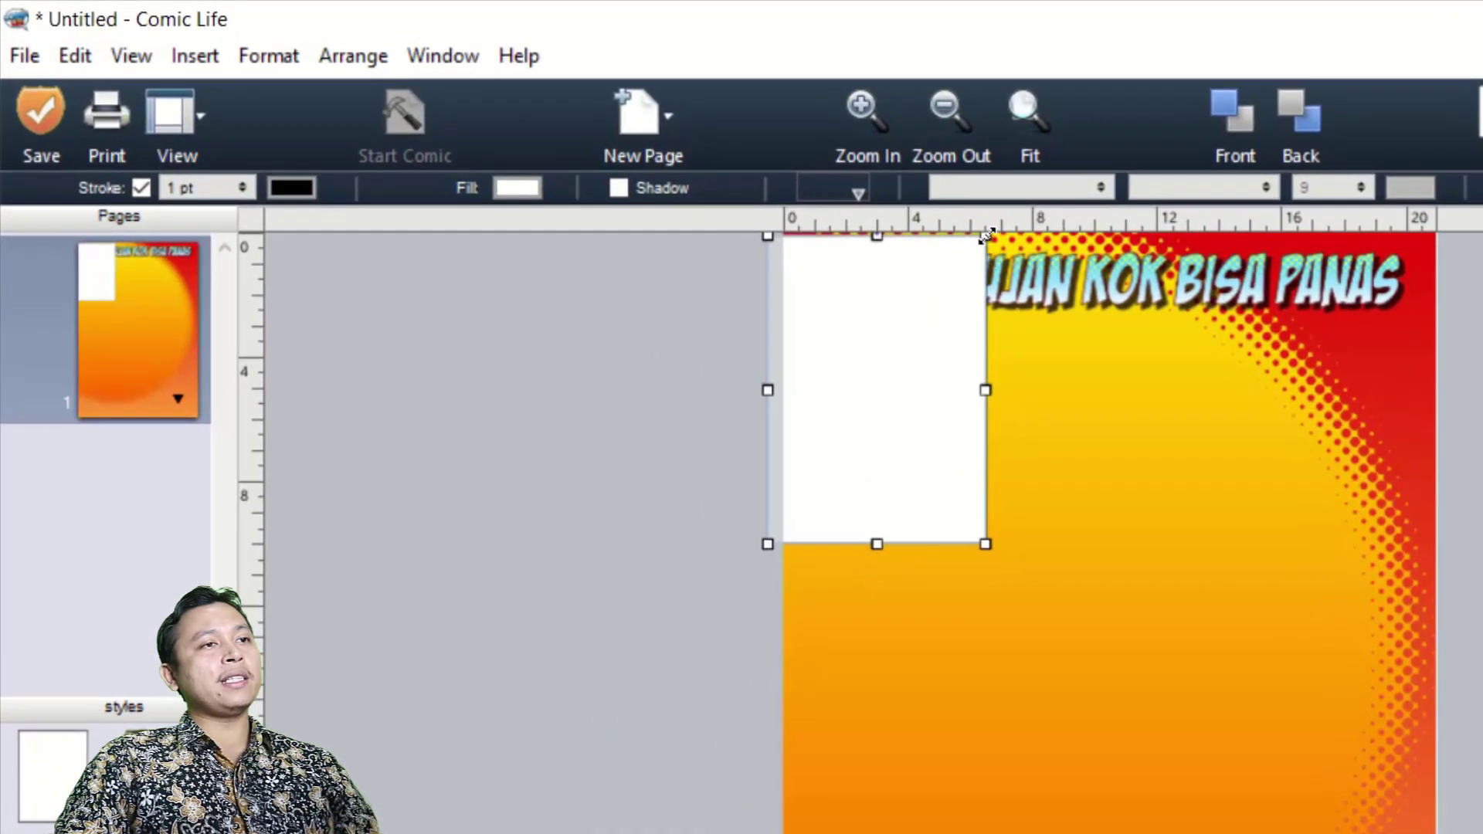
drag(986, 235, 1030, 317)
drag(940, 377, 973, 391)
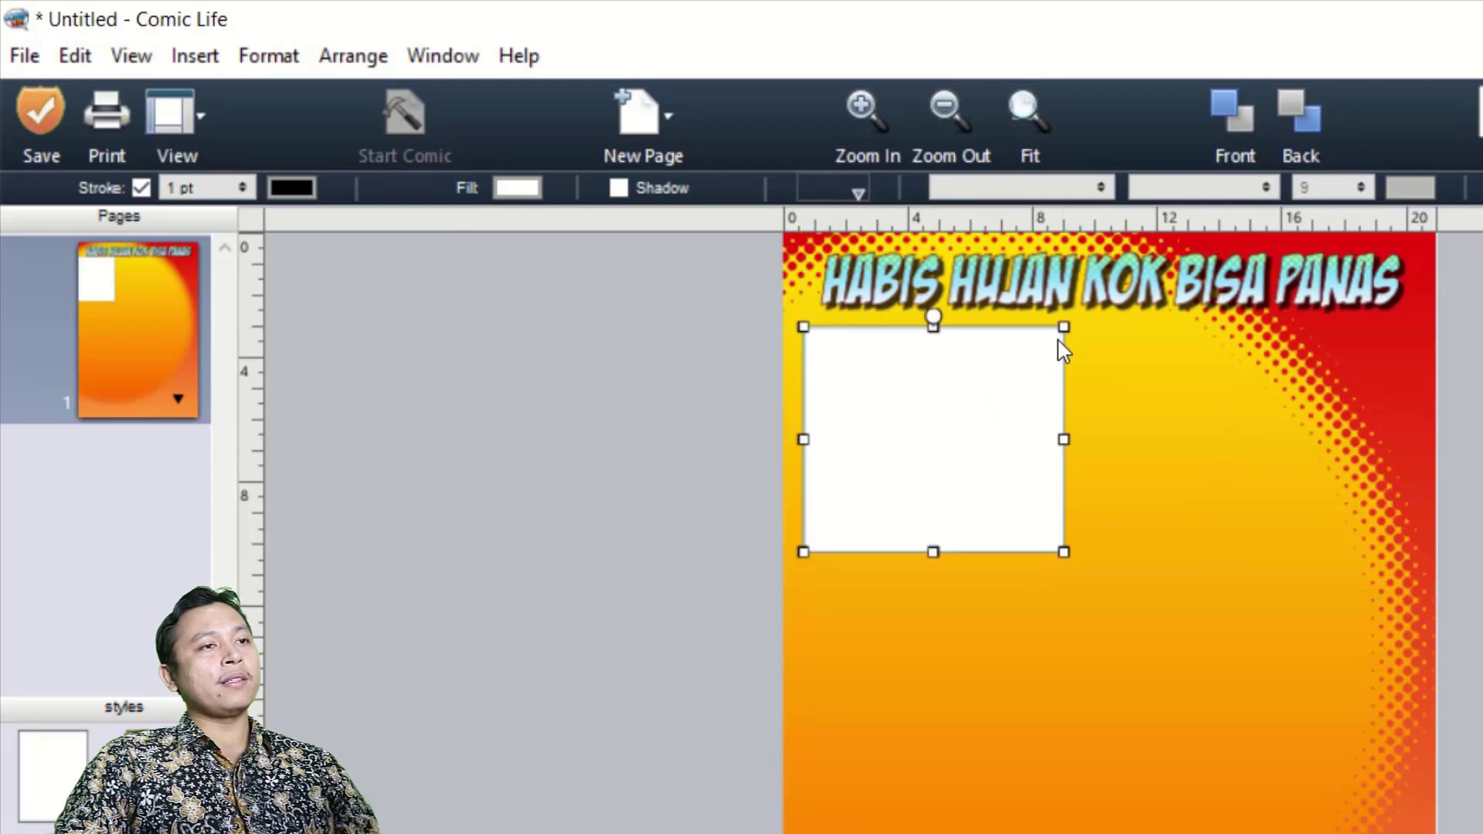
drag(1064, 327, 1072, 333)
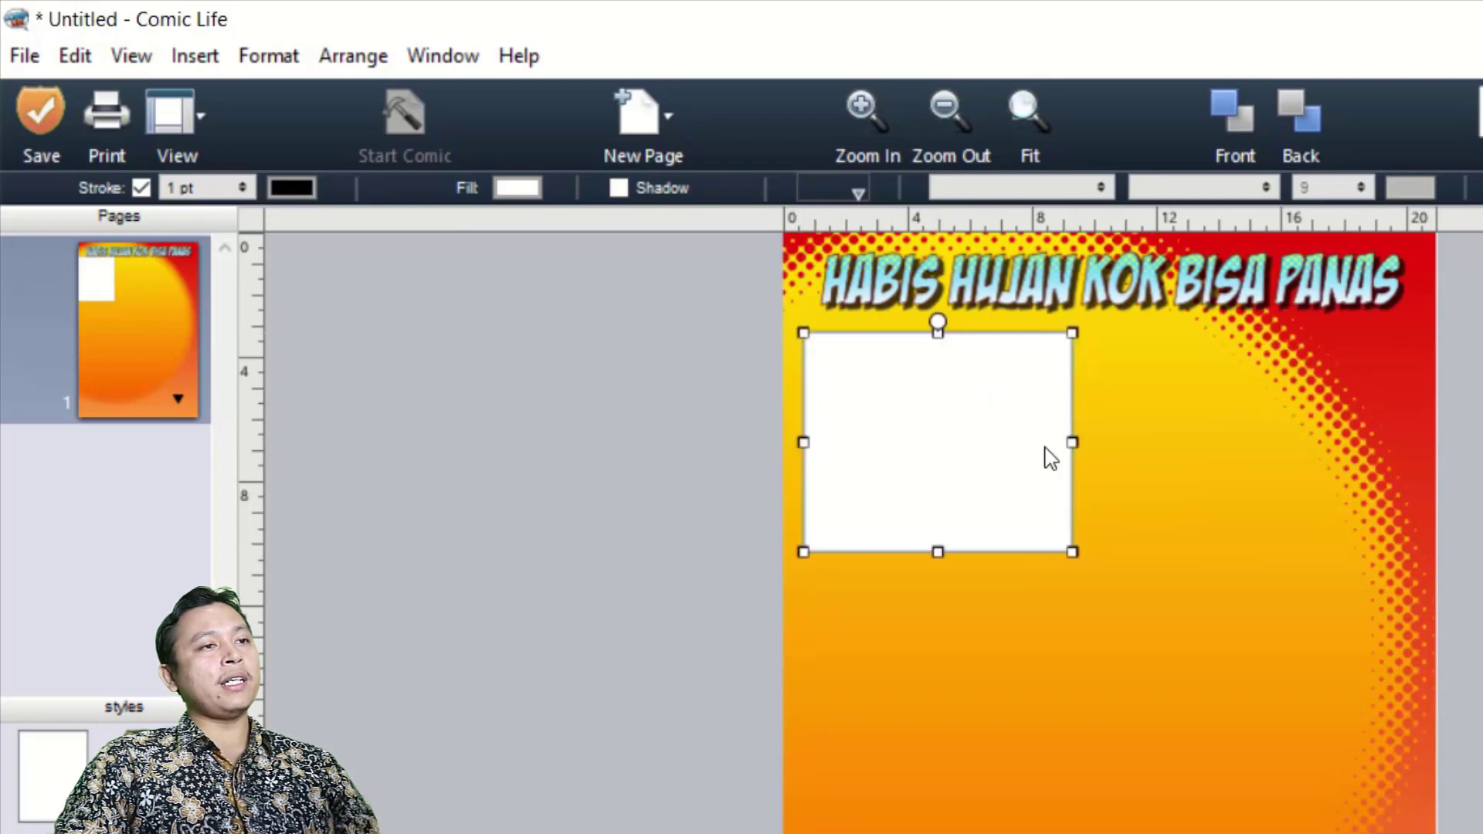
mouse_move(936, 553)
mouse_down()
mouse_move(938, 525)
mouse_move(939, 541)
mouse_up()
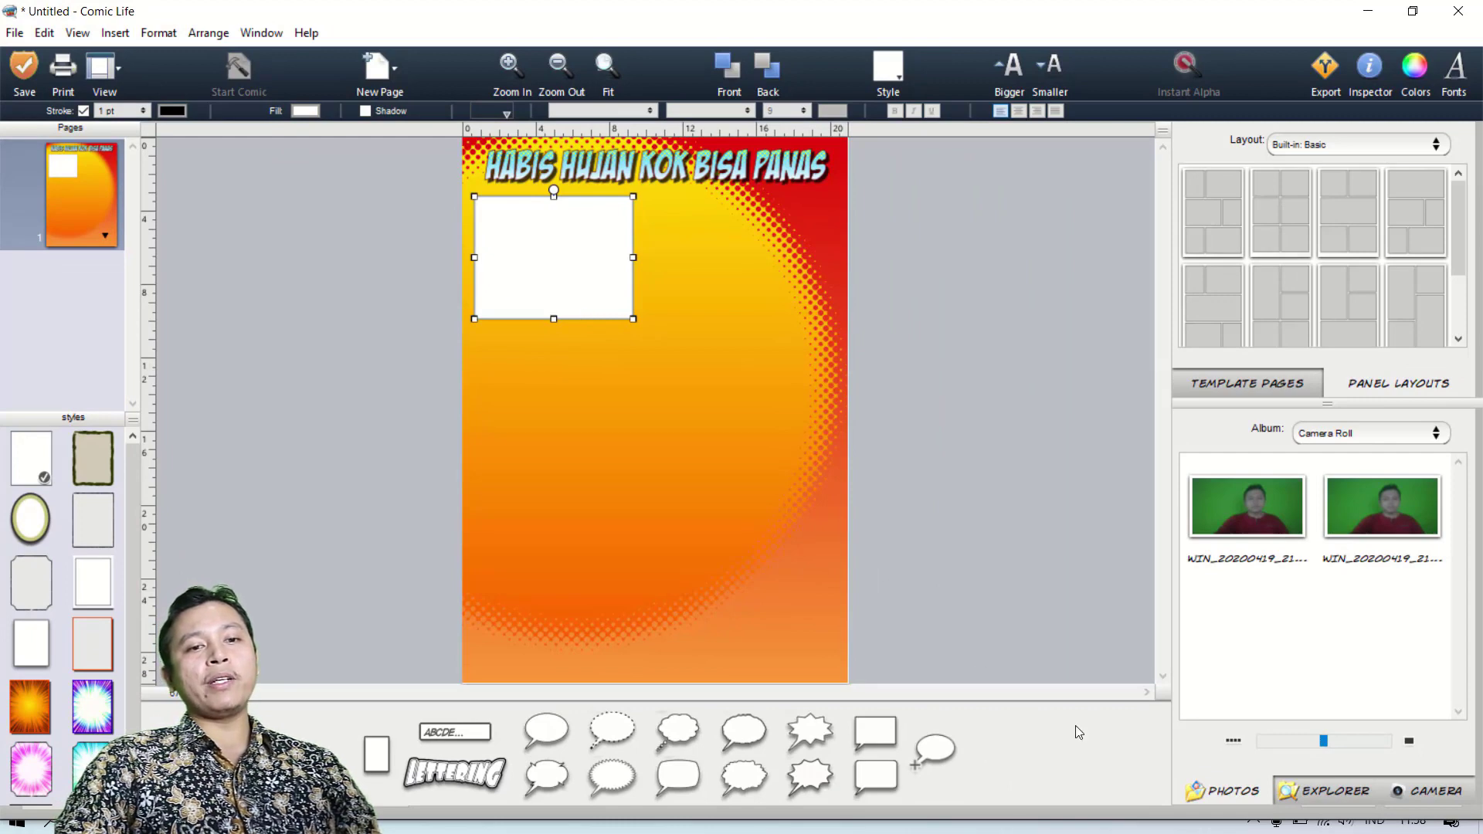
Browse to the Aset Komik folder as the source for the comic's photos.
click(1330, 793)
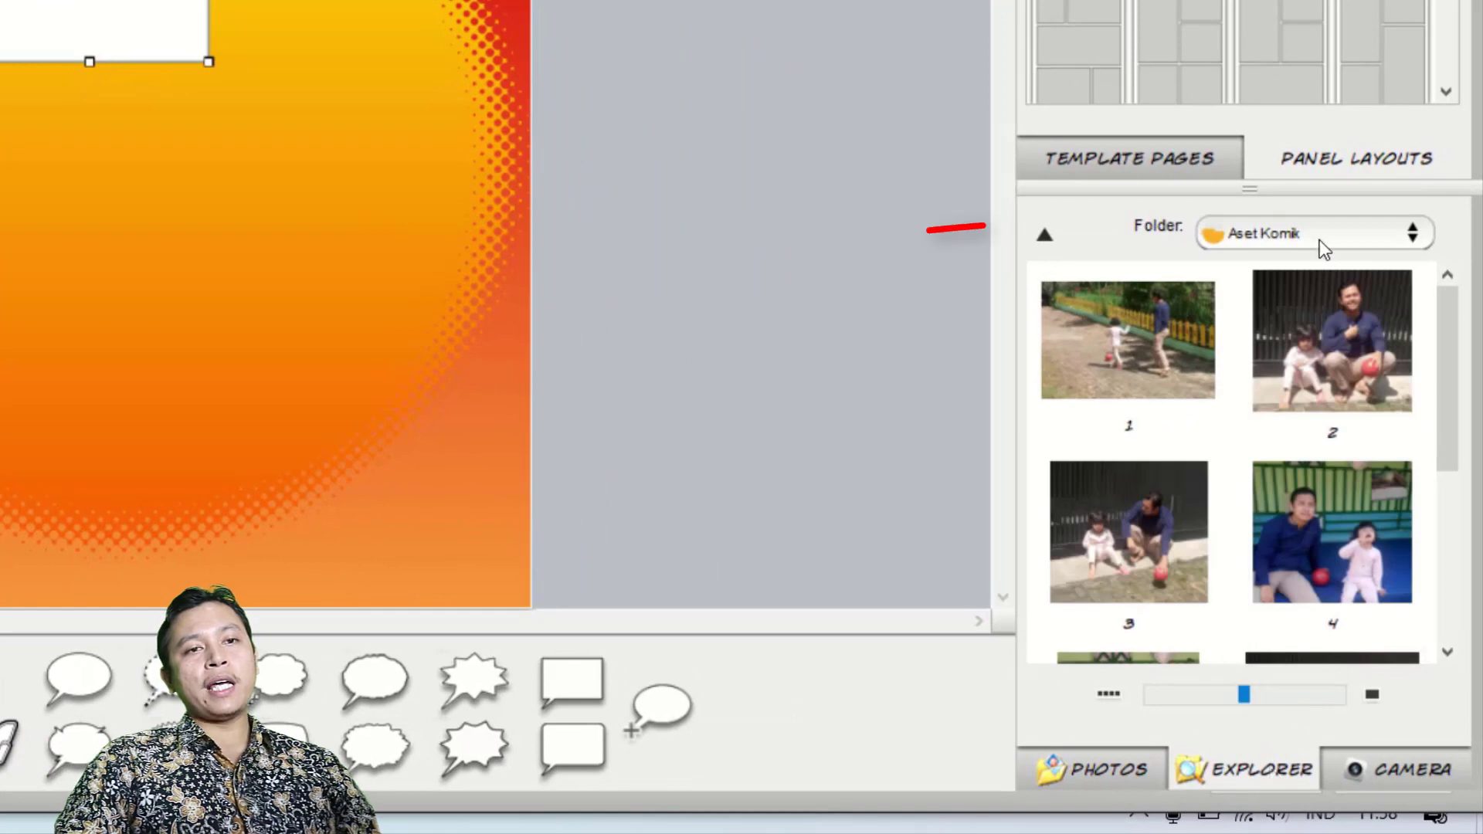
click(1368, 233)
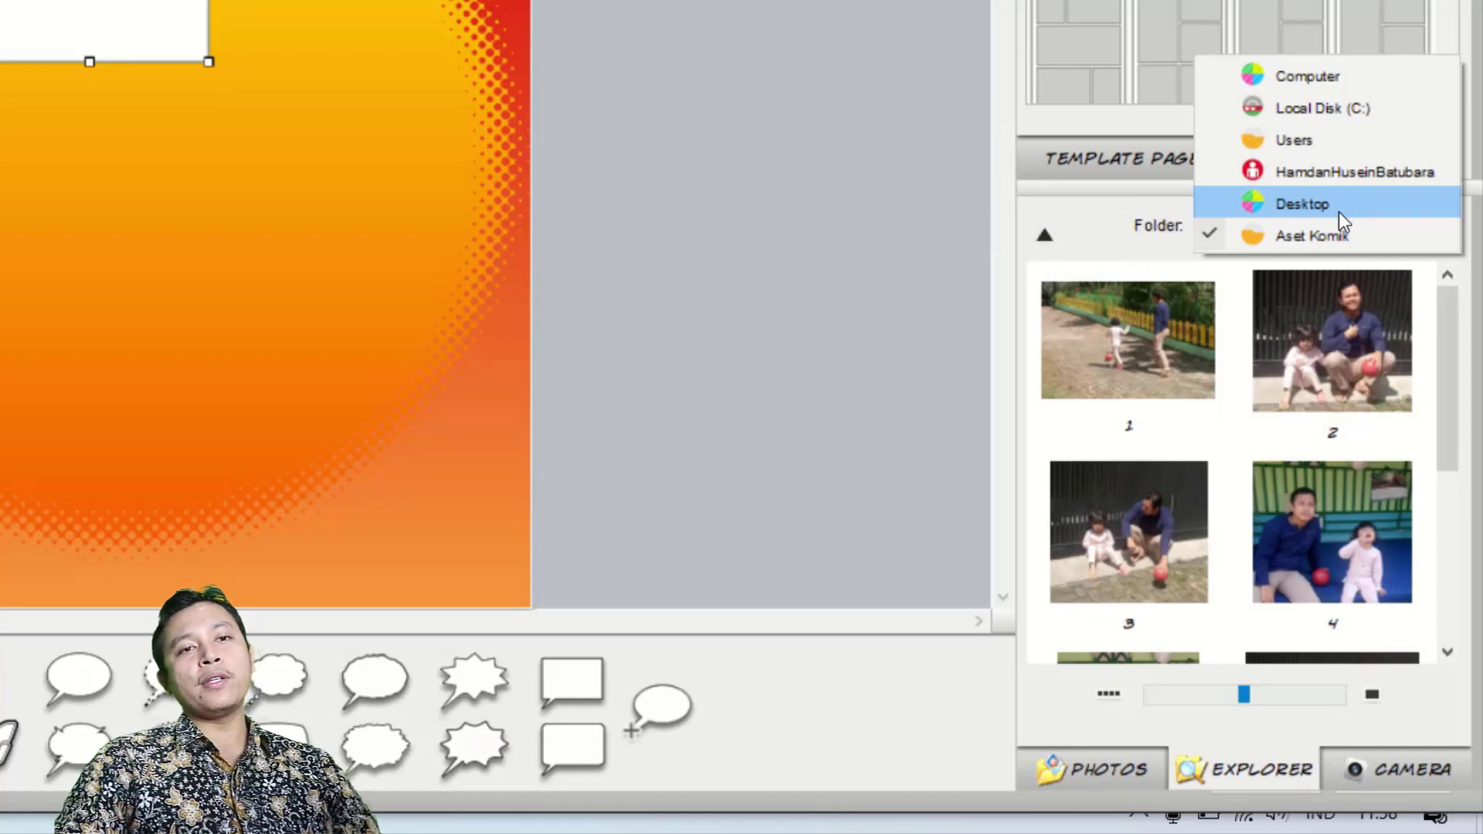
click(1314, 235)
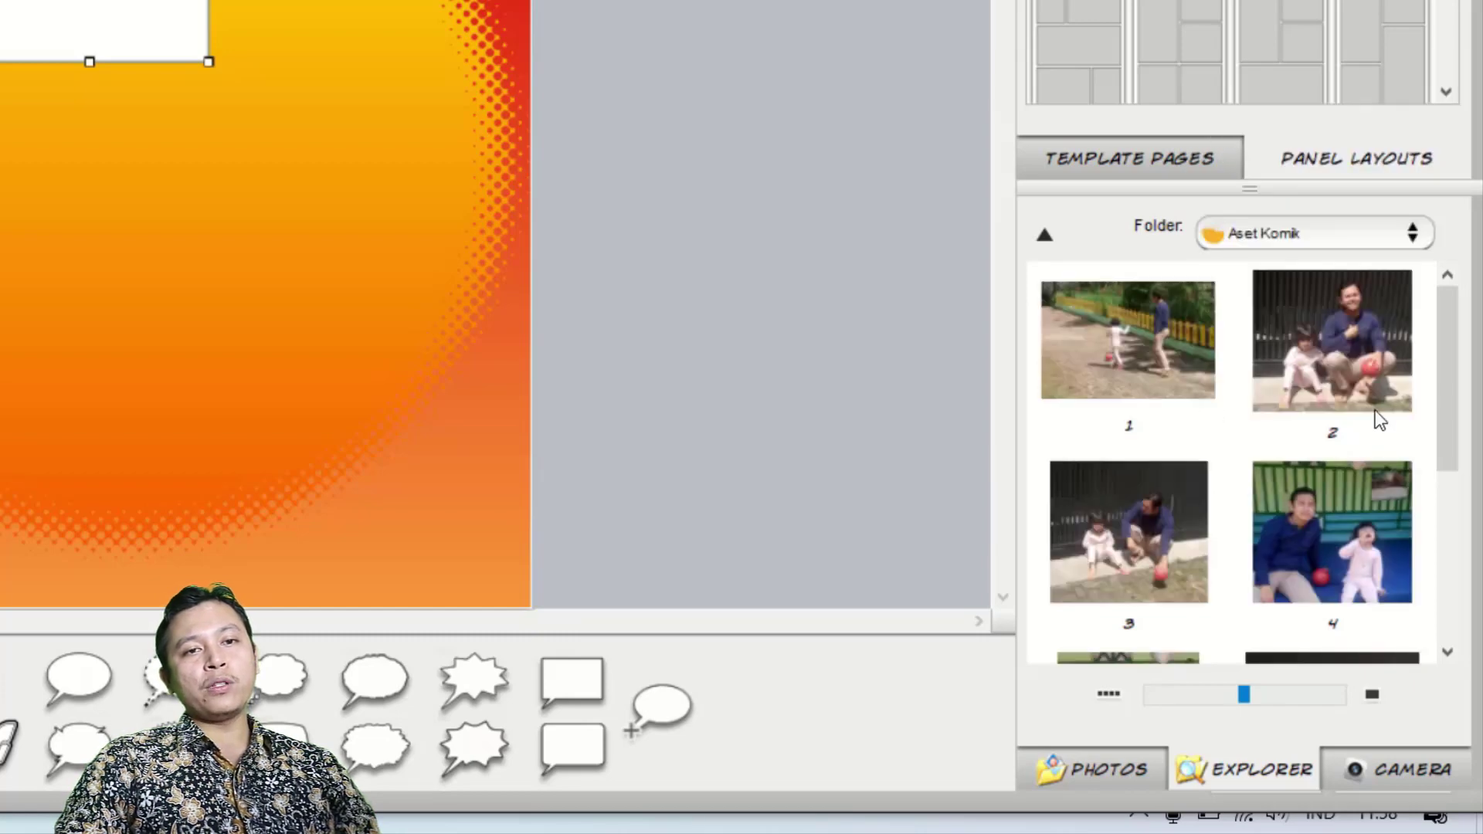
drag(1447, 386, 1444, 337)
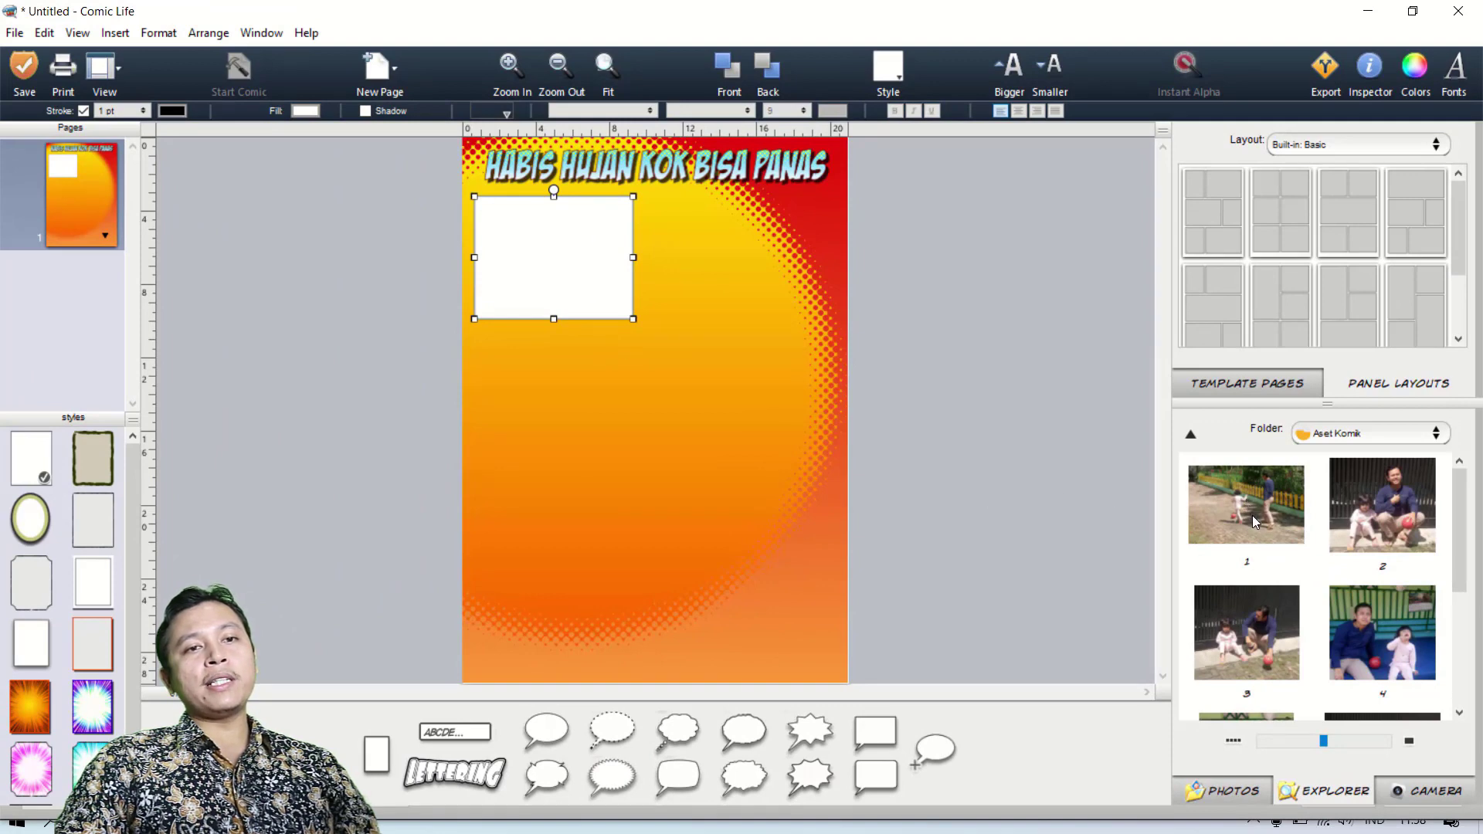
Place photo 1 in the first panel, then enlarge and reposition it so both figures stand out in the frame.
drag(1253, 516, 551, 258)
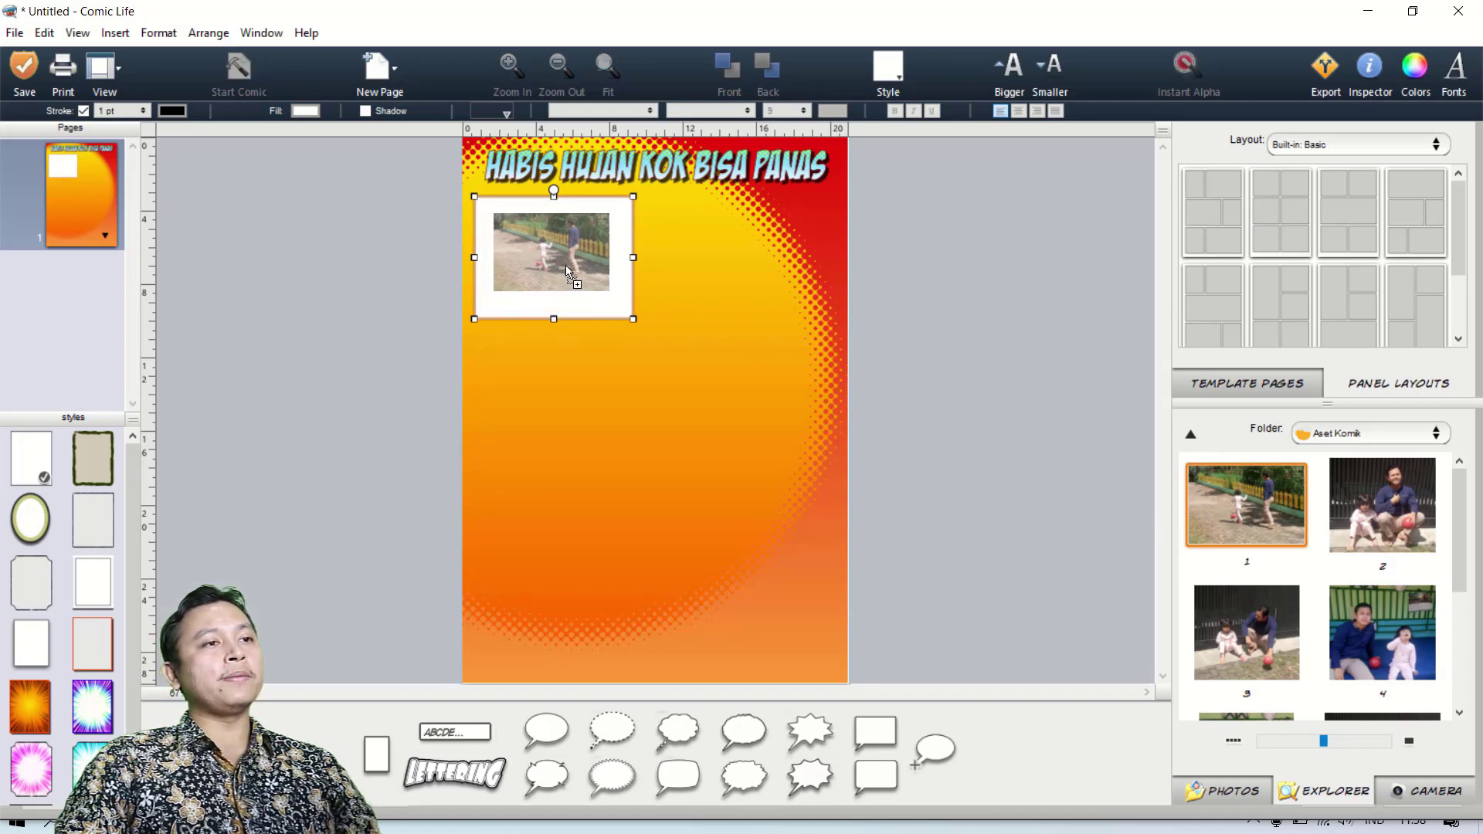
drag(566, 267, 579, 266)
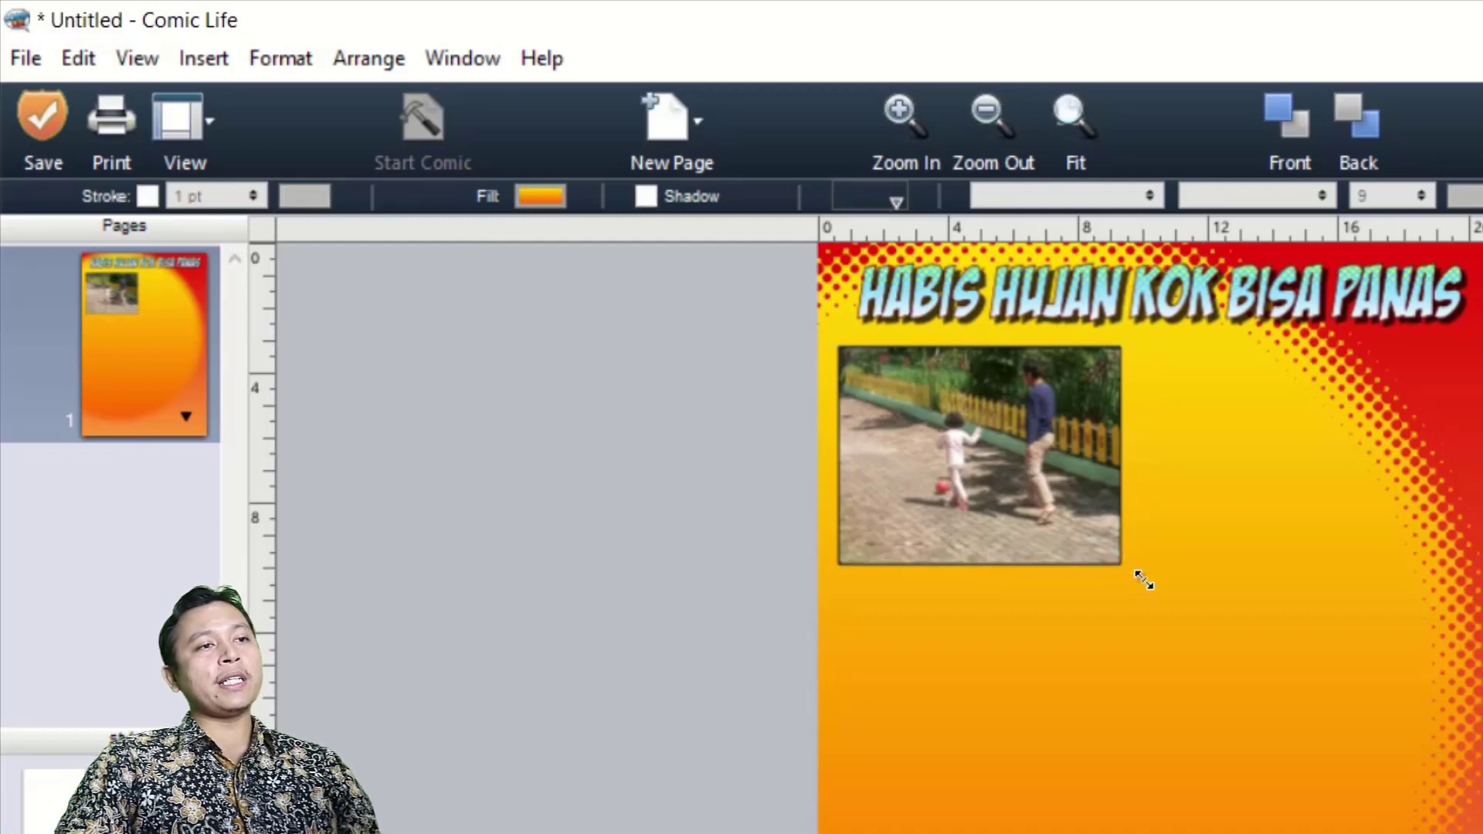
click(1009, 516)
click(1009, 516)
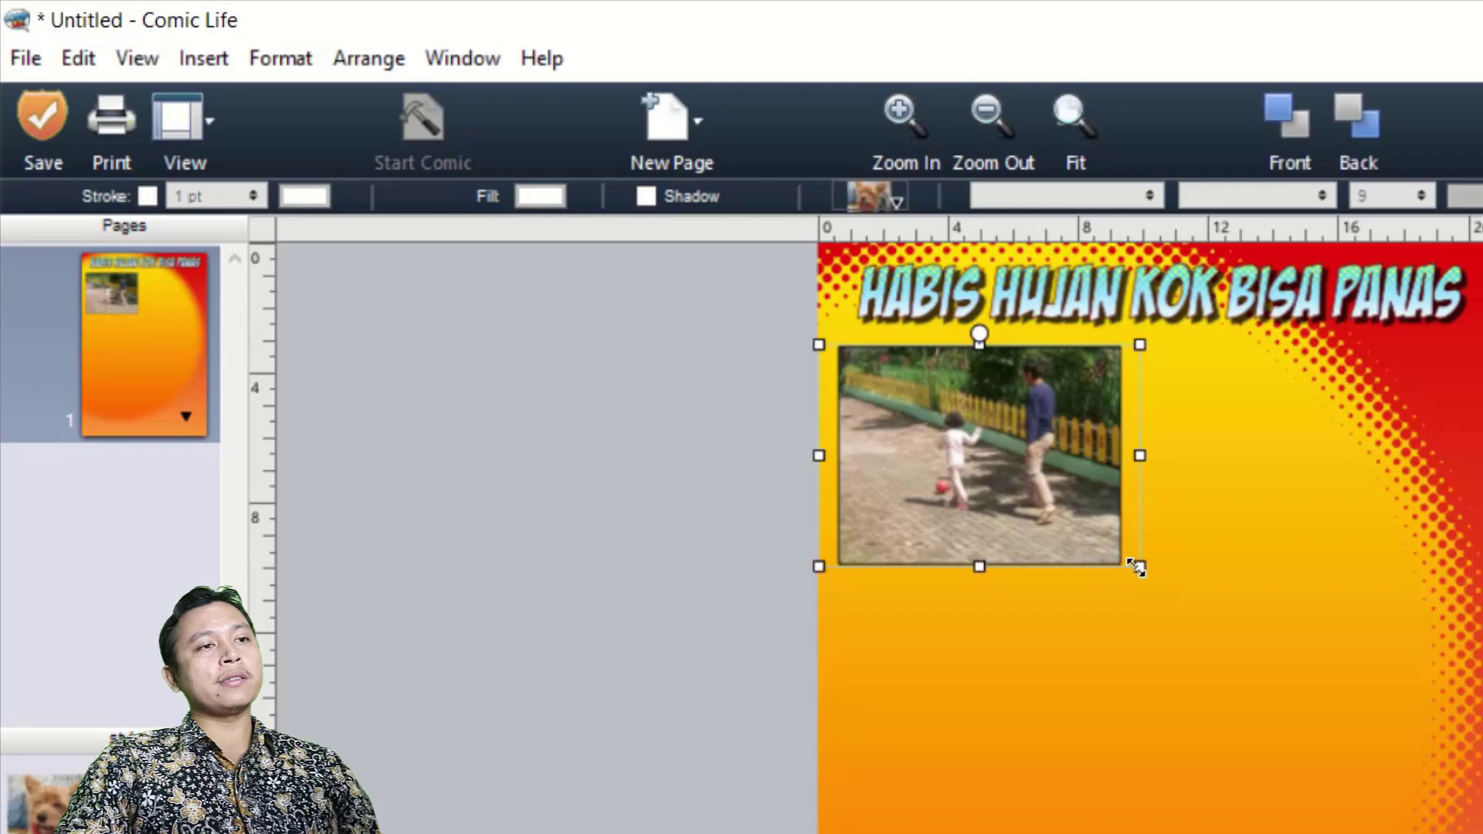
drag(1140, 570, 1187, 617)
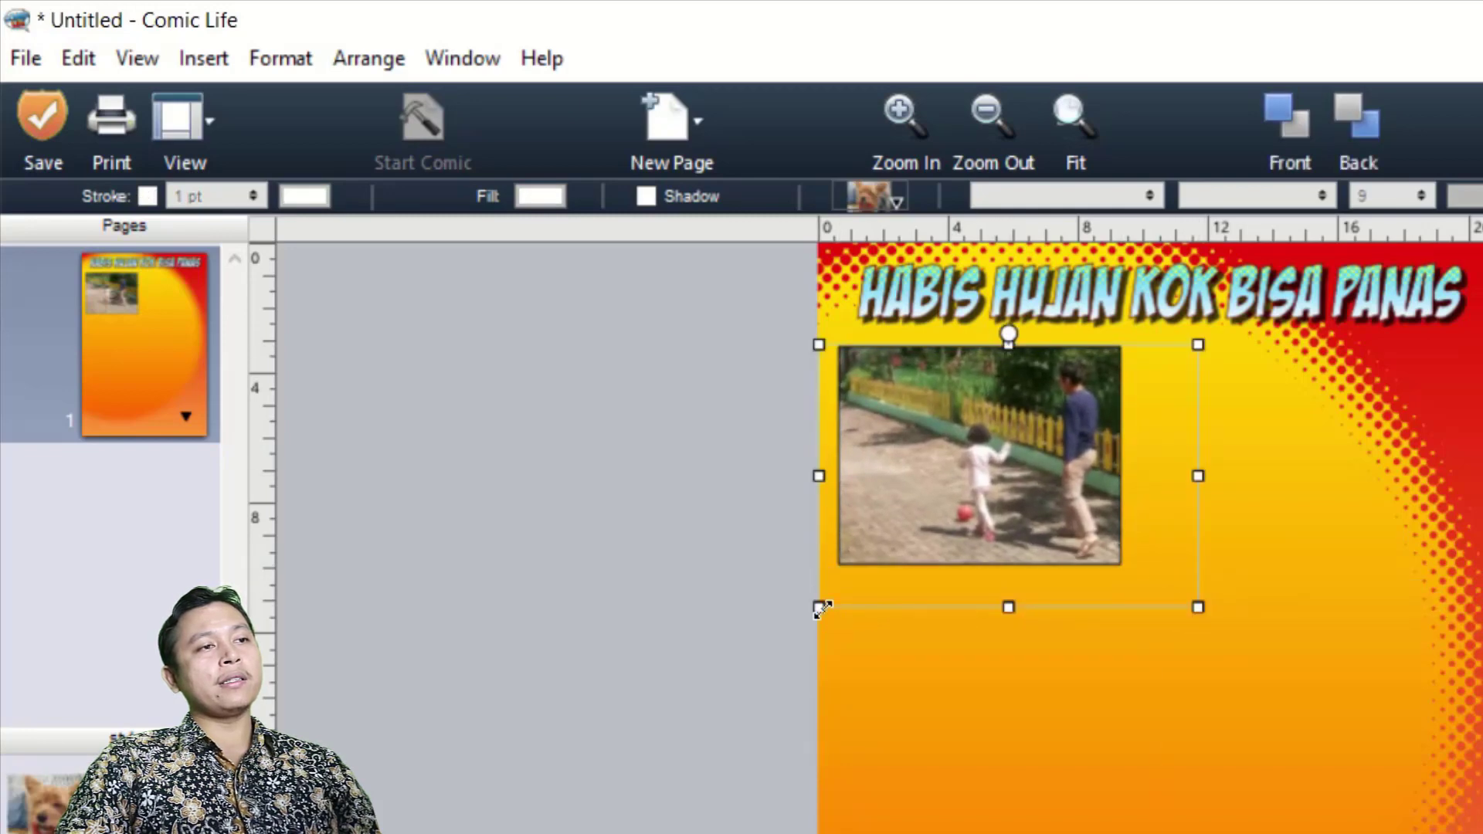
drag(820, 608, 785, 633)
mouse_move(976, 494)
mouse_down()
mouse_move(957, 486)
mouse_move(971, 484)
mouse_up()
click(1110, 702)
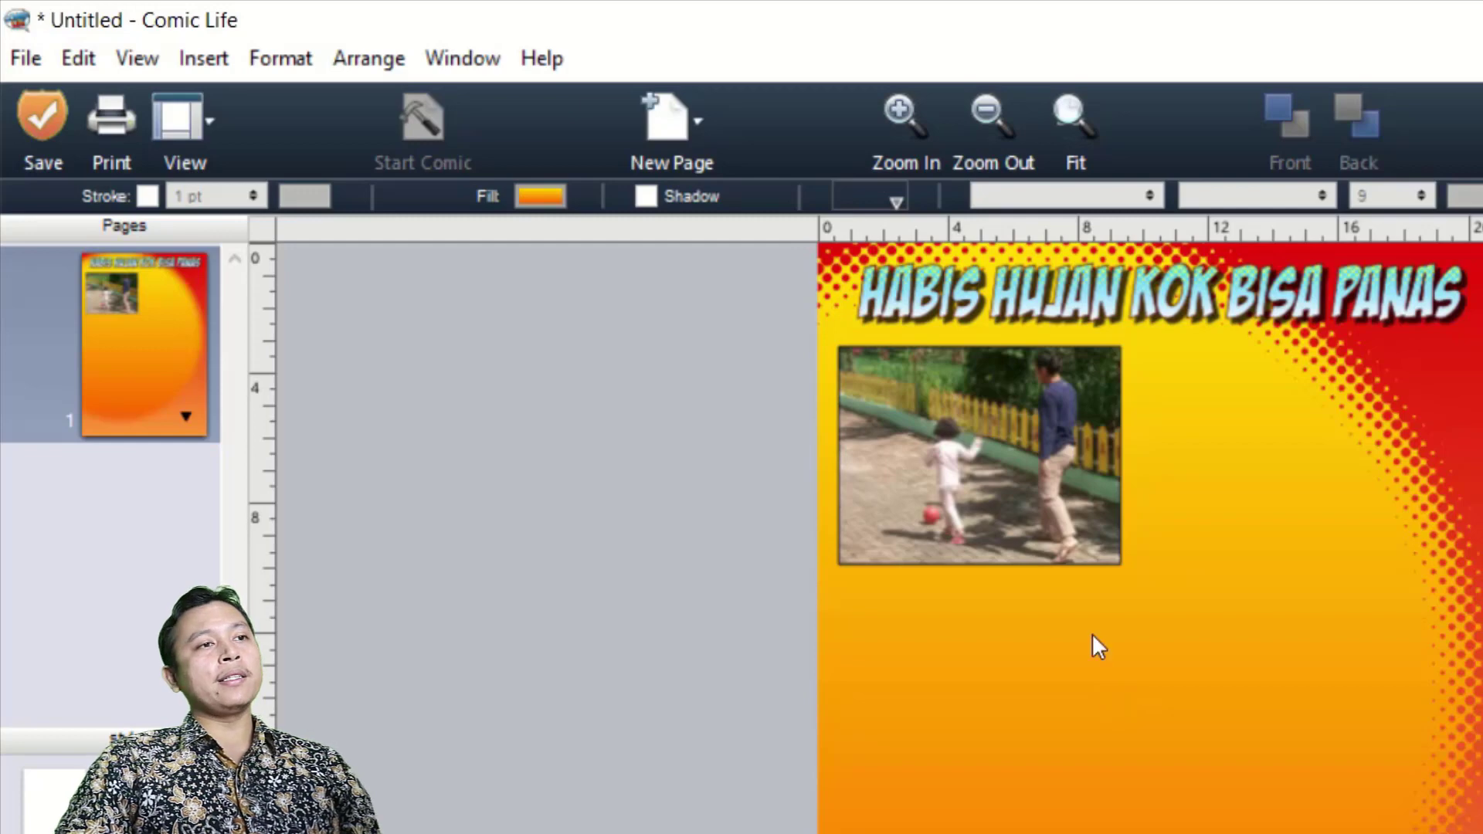
Extend the first panel's lower edge slightly downward with fine control.
click(1072, 468)
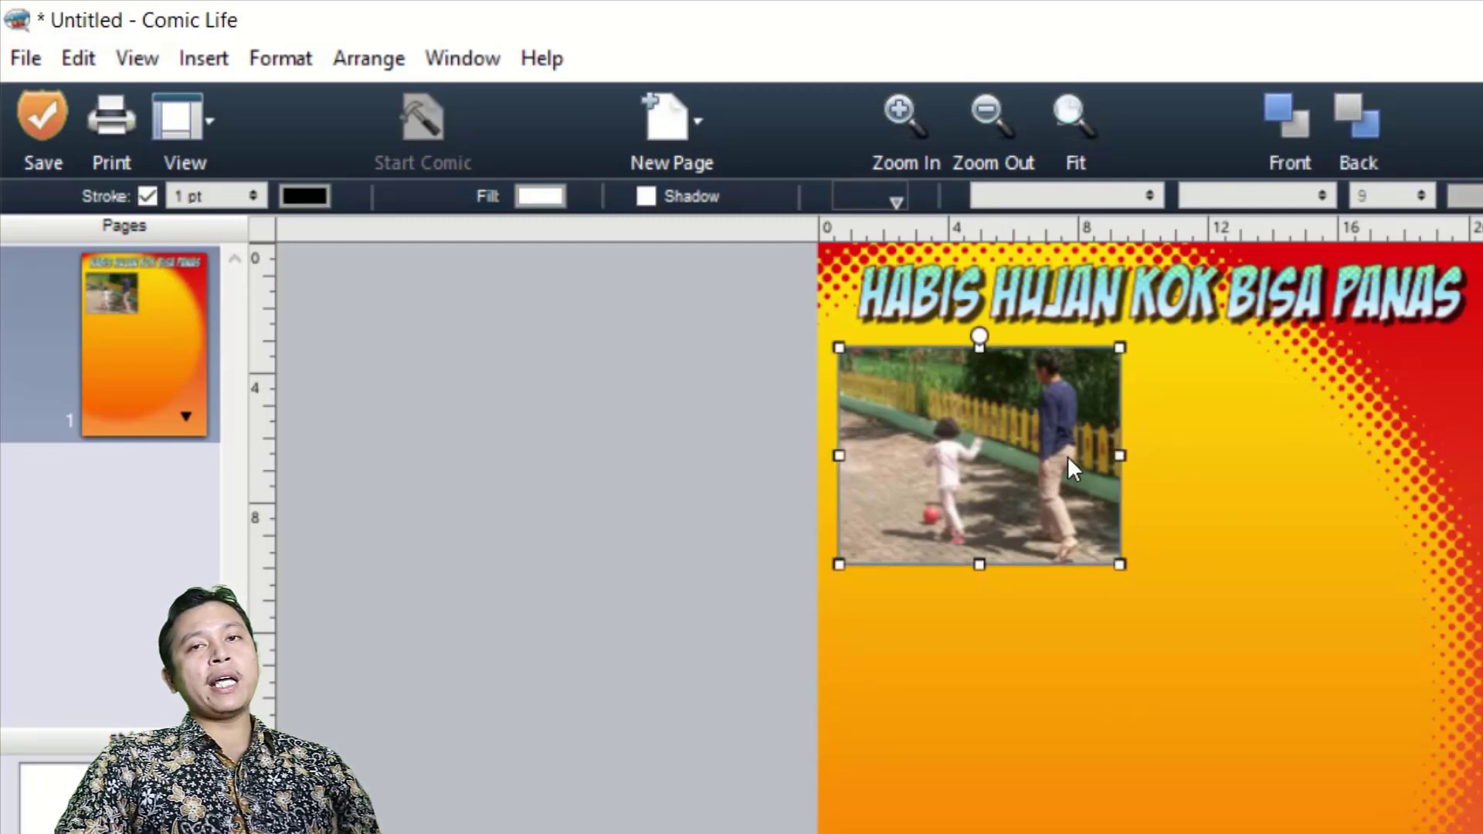
key(alt)
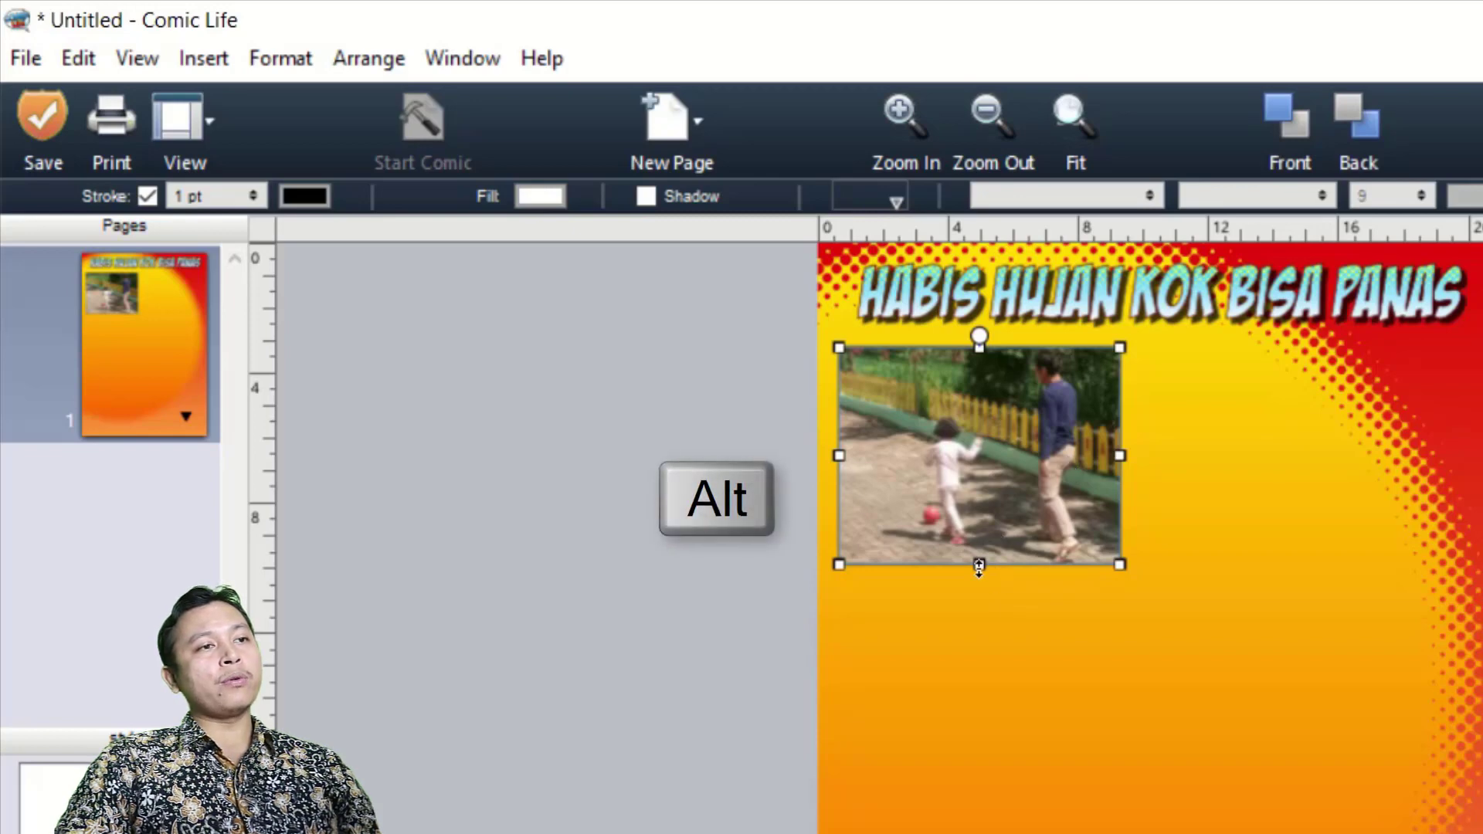
drag(979, 565, 989, 573)
click(1076, 696)
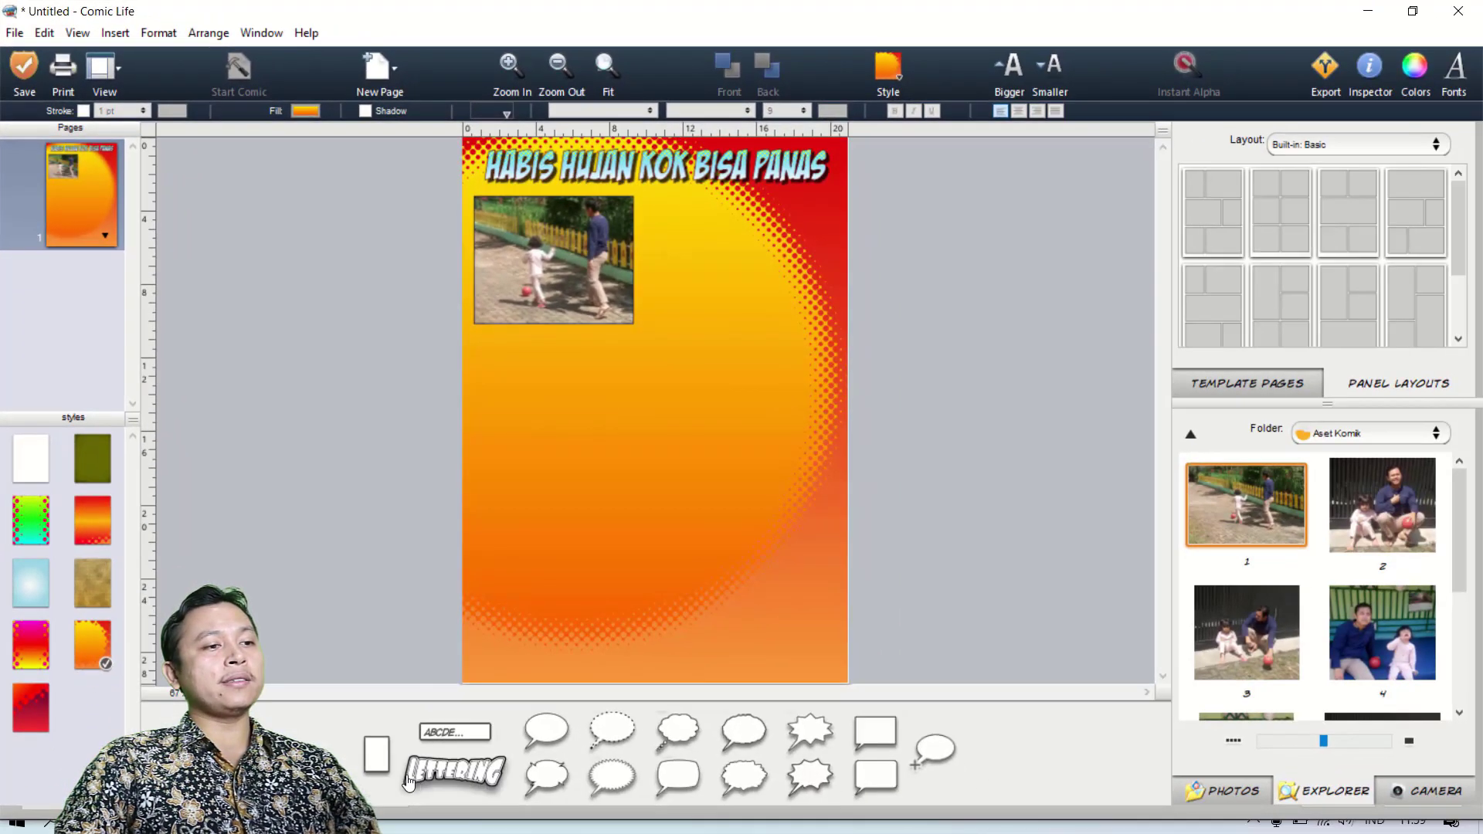
Add a second panel beside the first and resize it to reach the page's right margin at matching height.
drag(605, 833, 1003, 418)
drag(627, 261, 715, 295)
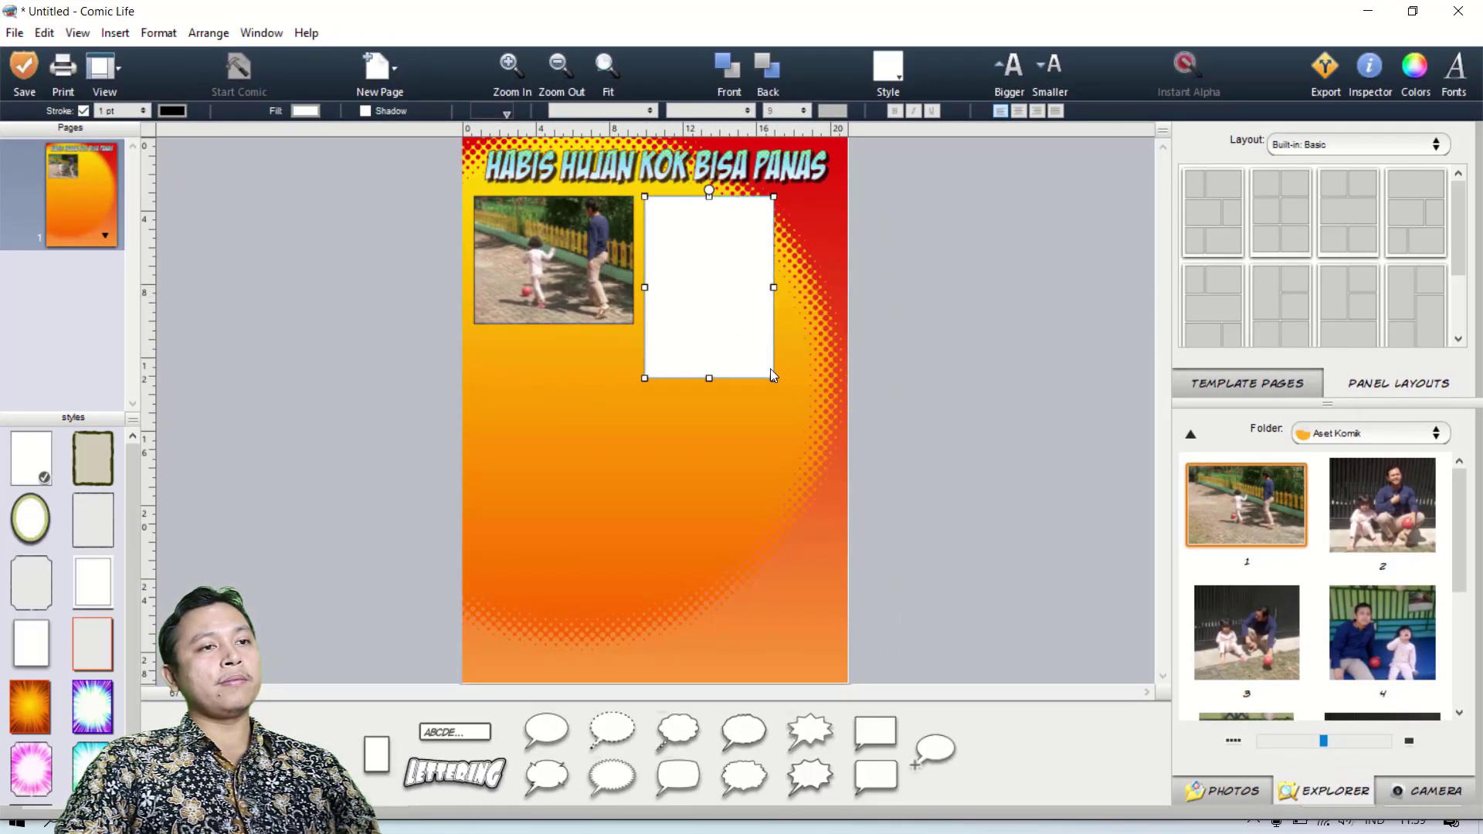
mouse_move(776, 381)
mouse_down()
mouse_move(786, 319)
mouse_move(834, 329)
mouse_up()
click(769, 369)
Place photo 2 in the second panel, then enlarge and shift it to frame the man and child closely.
drag(1394, 521, 763, 275)
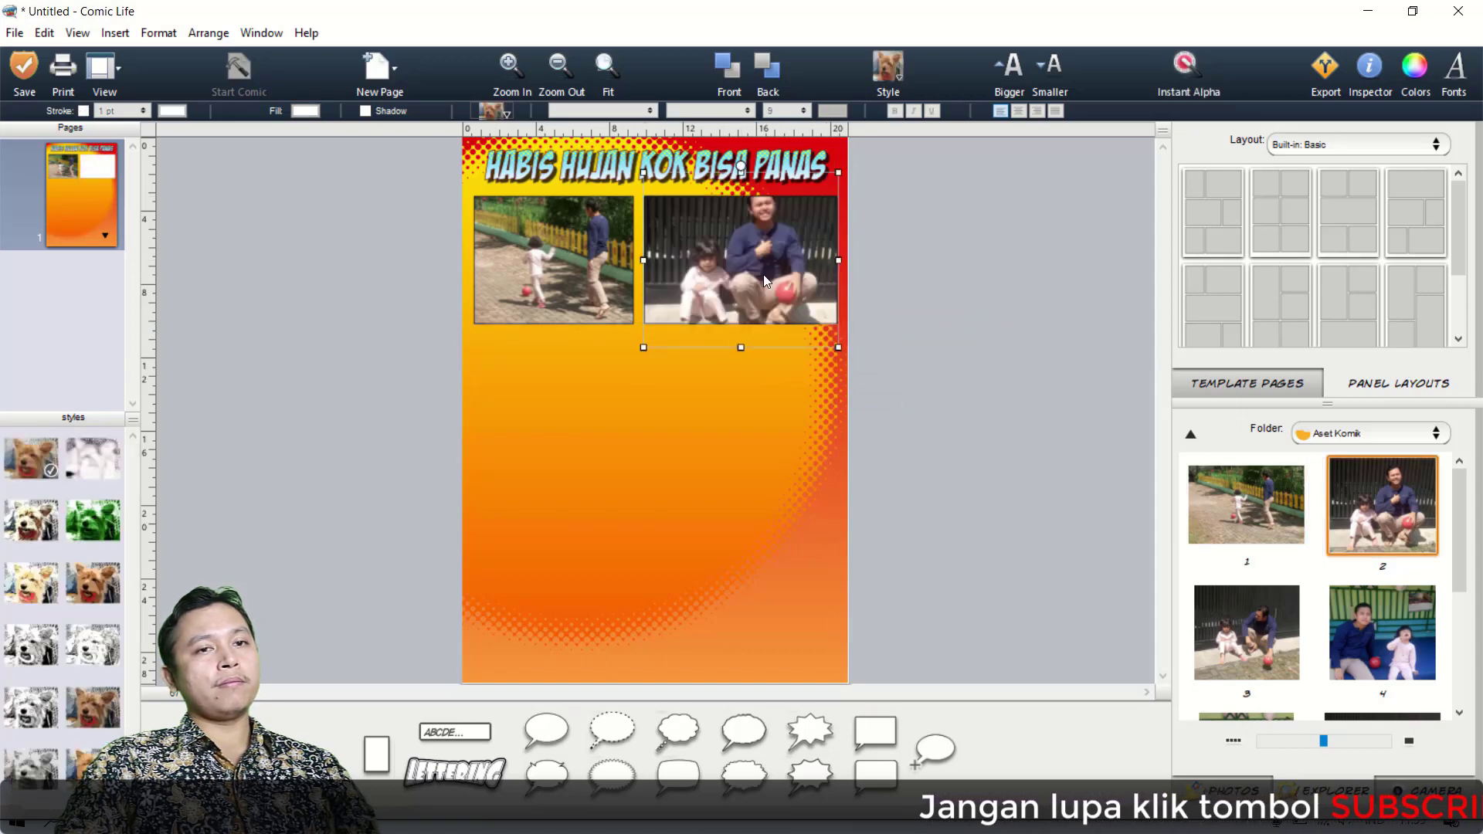
drag(643, 346, 593, 403)
mouse_move(698, 290)
mouse_down()
mouse_move(710, 306)
mouse_move(694, 288)
mouse_up()
drag(833, 398, 876, 440)
drag(731, 302, 740, 334)
click(743, 330)
click(743, 330)
Lower the bottom edges of the two upper panels so that they line up.
click(732, 311)
click(553, 301)
drag(554, 324, 554, 333)
Add a third panel below the first and reshape it into a landscape rectangle.
drag(377, 753, 541, 436)
drag(604, 527, 633, 446)
Widen the first panel slightly toward the second panel and adjust the photo inside it.
click(597, 290)
click(604, 278)
click(610, 272)
drag(633, 265, 604, 295)
click(588, 287)
Widen the third panel beyond the first panel's right edge and extend it slightly downward.
click(591, 398)
drag(633, 446, 656, 451)
drag(565, 451, 565, 460)
Place photo 3 in the third panel, then enlarge and reposition it to frame the man and child.
drag(1247, 633, 599, 408)
drag(473, 484, 458, 498)
drag(656, 499, 721, 567)
click(742, 563)
click(610, 432)
click(737, 560)
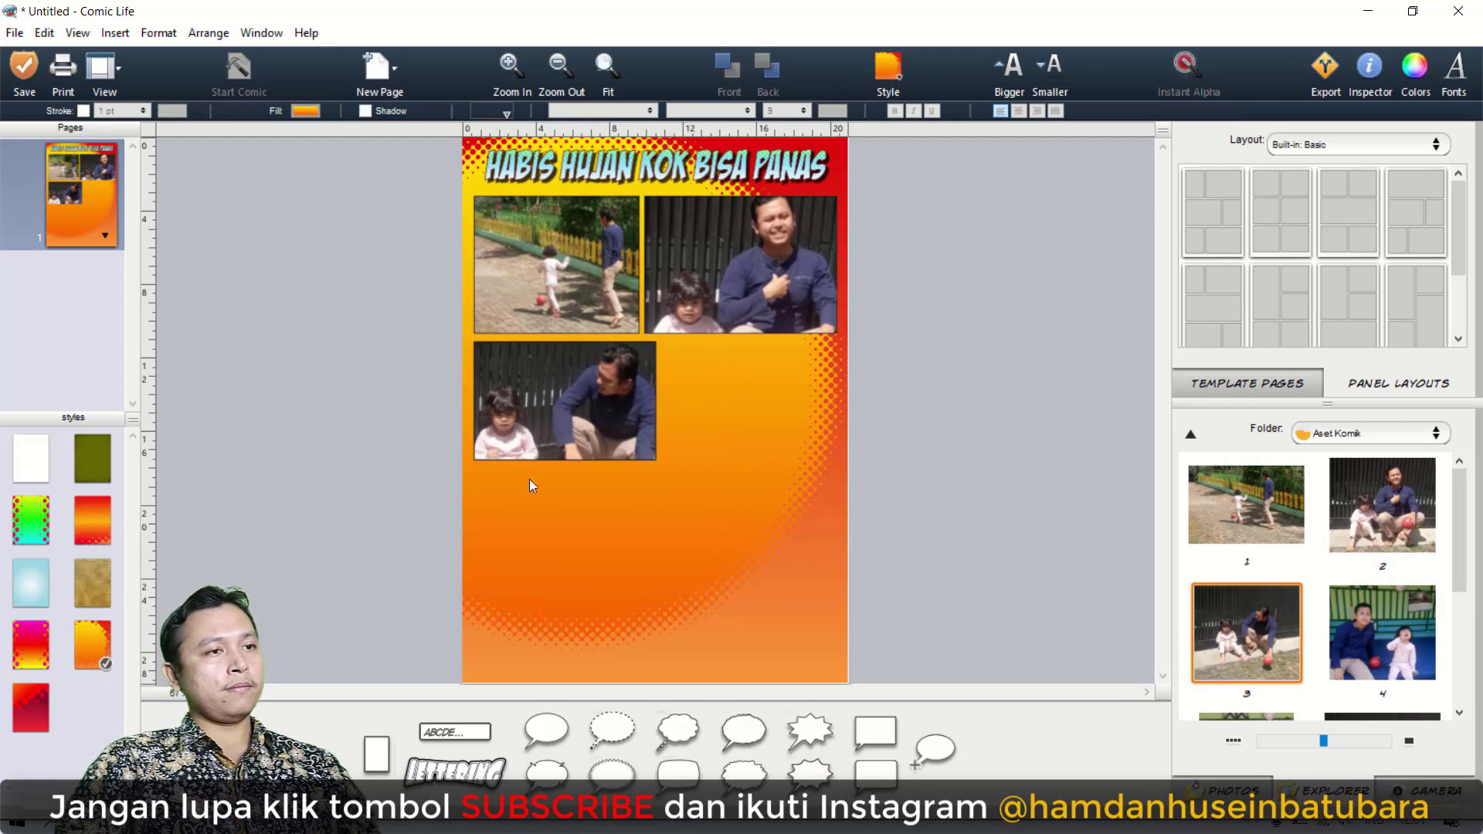
Add a landscape fourth panel beside the third, fill it with enlarged photo 4, and fit its edges closely to the third panel.
drag(610, 461, 610, 458)
drag(376, 754, 727, 421)
drag(793, 530, 835, 462)
drag(1382, 634, 735, 417)
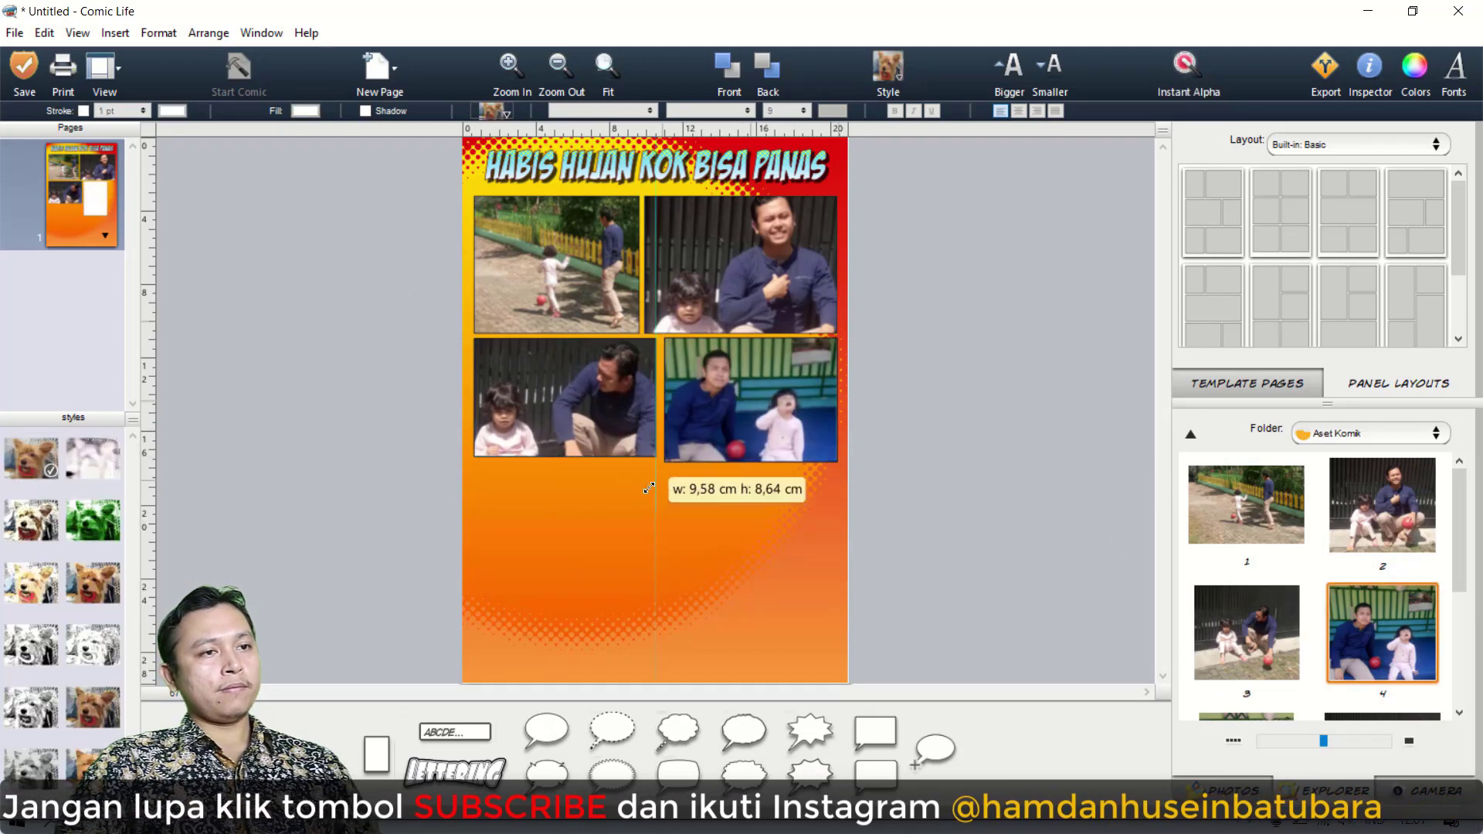
click(667, 462)
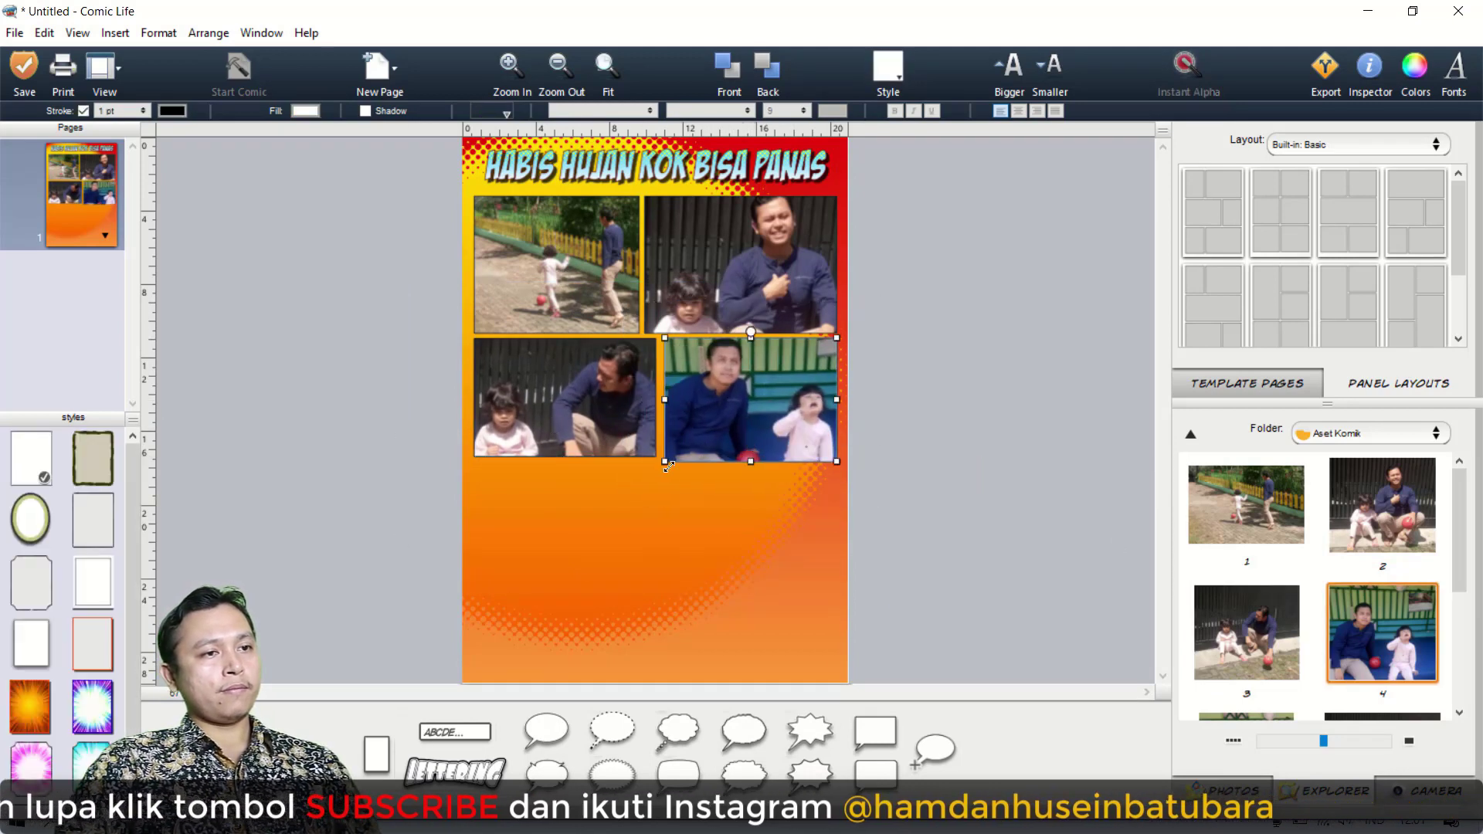
mouse_move(664, 397)
mouse_down()
mouse_move(645, 399)
mouse_move(660, 399)
mouse_up()
Add a landscape fifth panel below the third, matching the first panel's width, and place photo 5 in it.
drag(376, 754, 539, 550)
drag(602, 644, 639, 580)
scroll(1313, 587, down, 2)
drag(1246, 647, 523, 552)
Add a landscape sixth panel beside the fifth, place photo 6 in it, and position the photo to frame the man and child.
drag(376, 753, 708, 553)
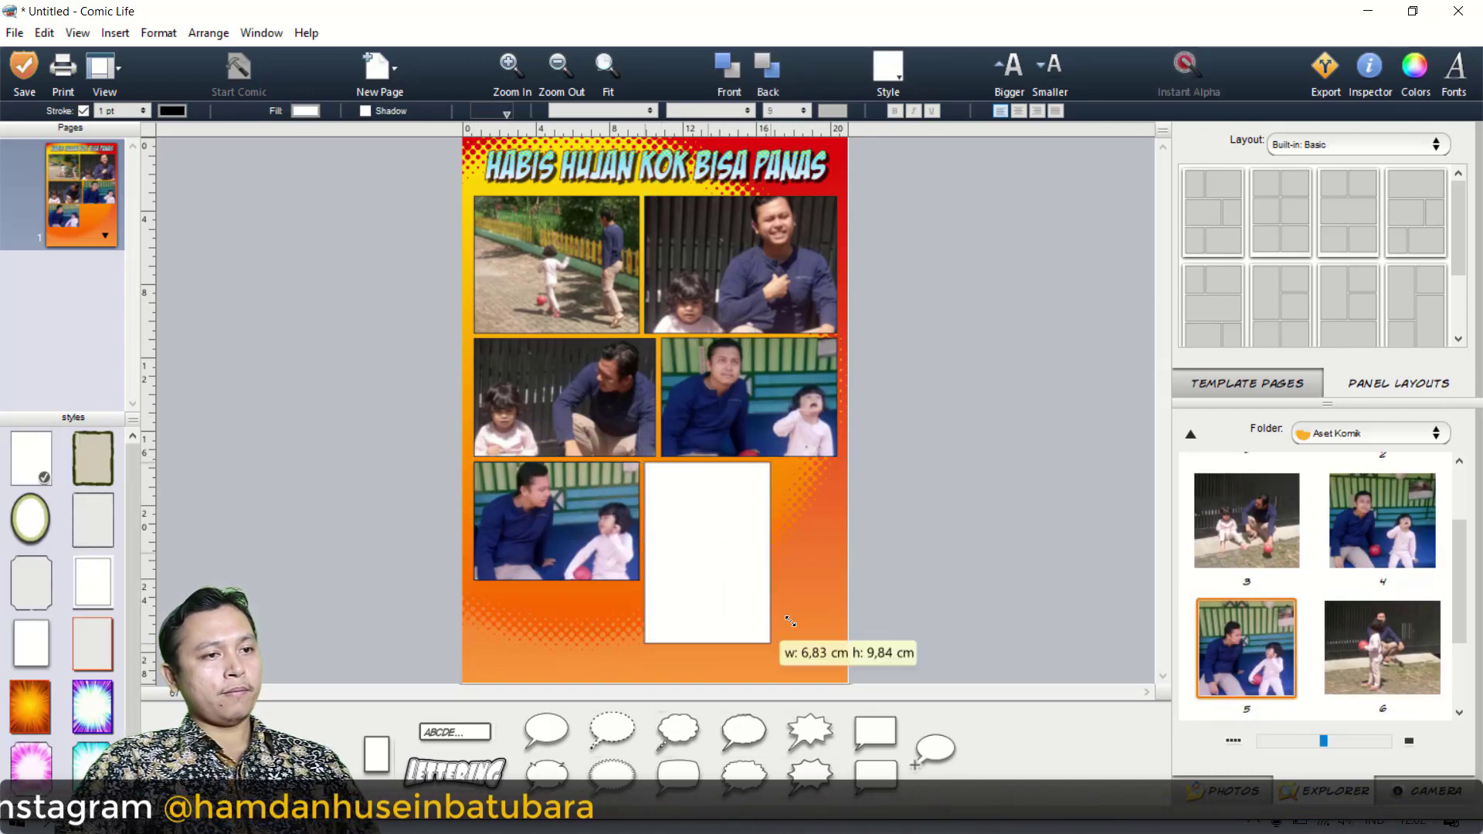
drag(771, 645, 836, 579)
drag(1382, 647, 741, 520)
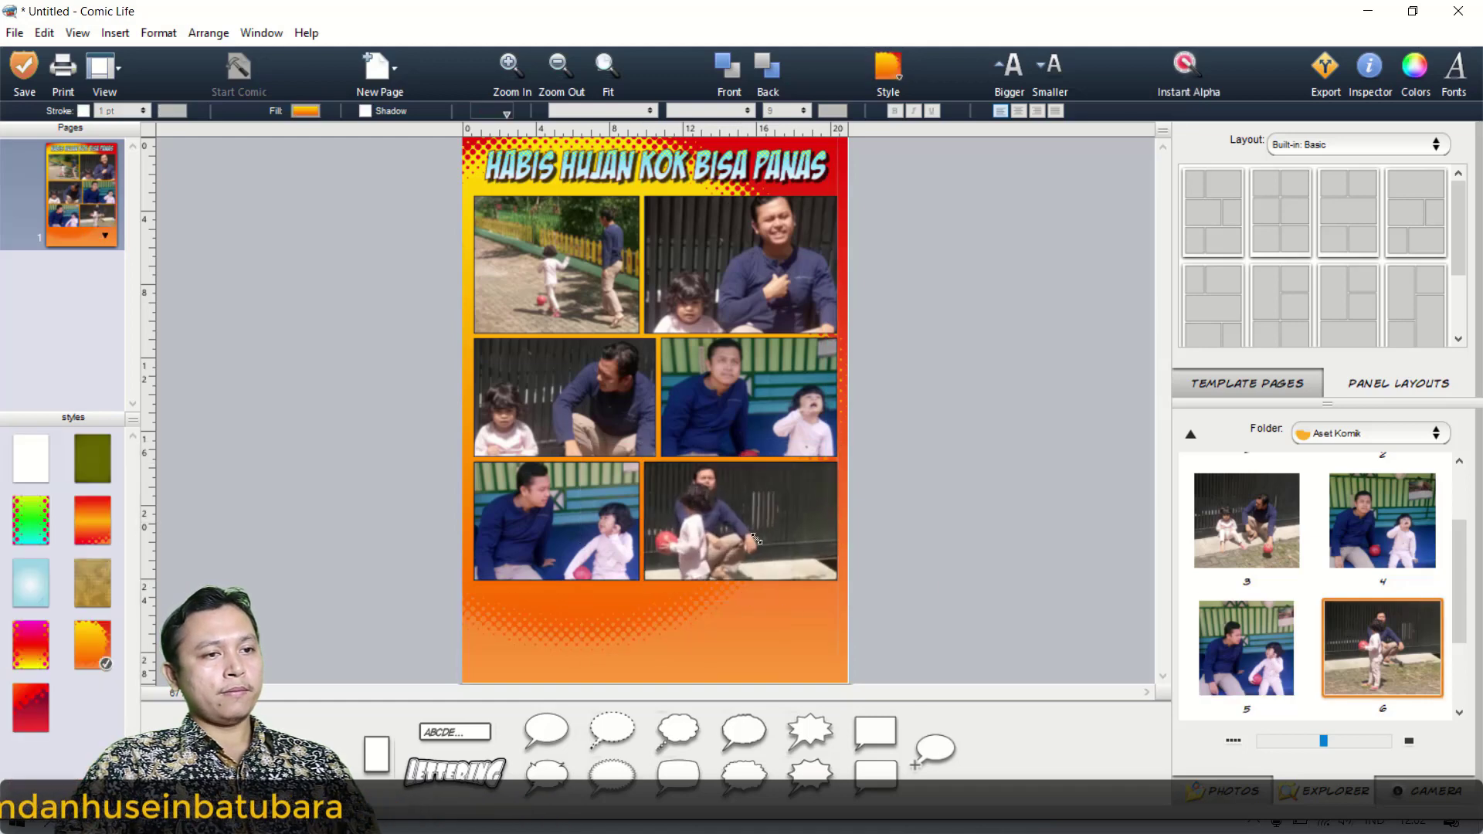
click(695, 639)
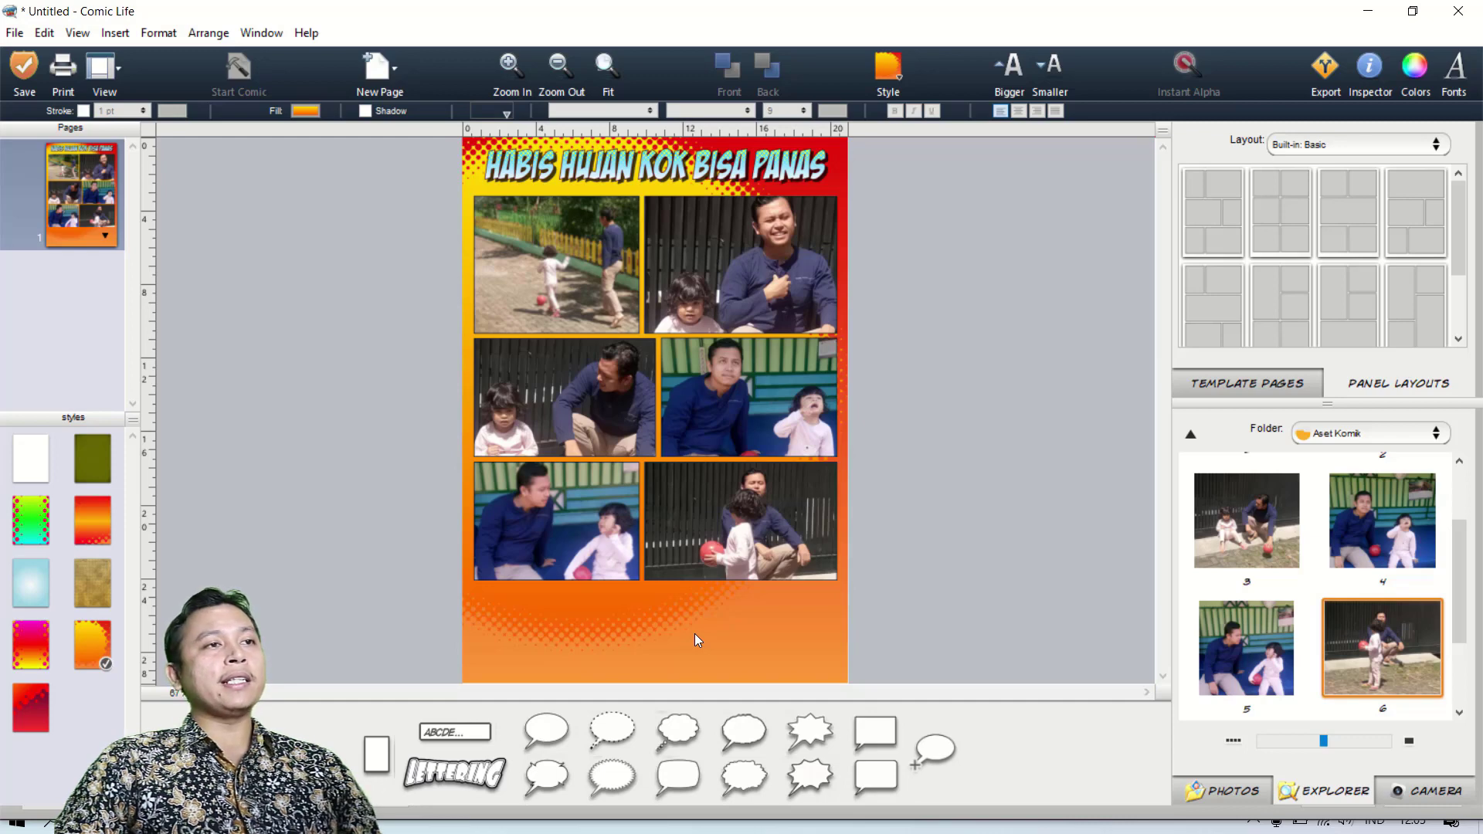
Apply the last filter of the 3.0 Filters set to the photo in the first panel.
click(513, 77)
click(514, 68)
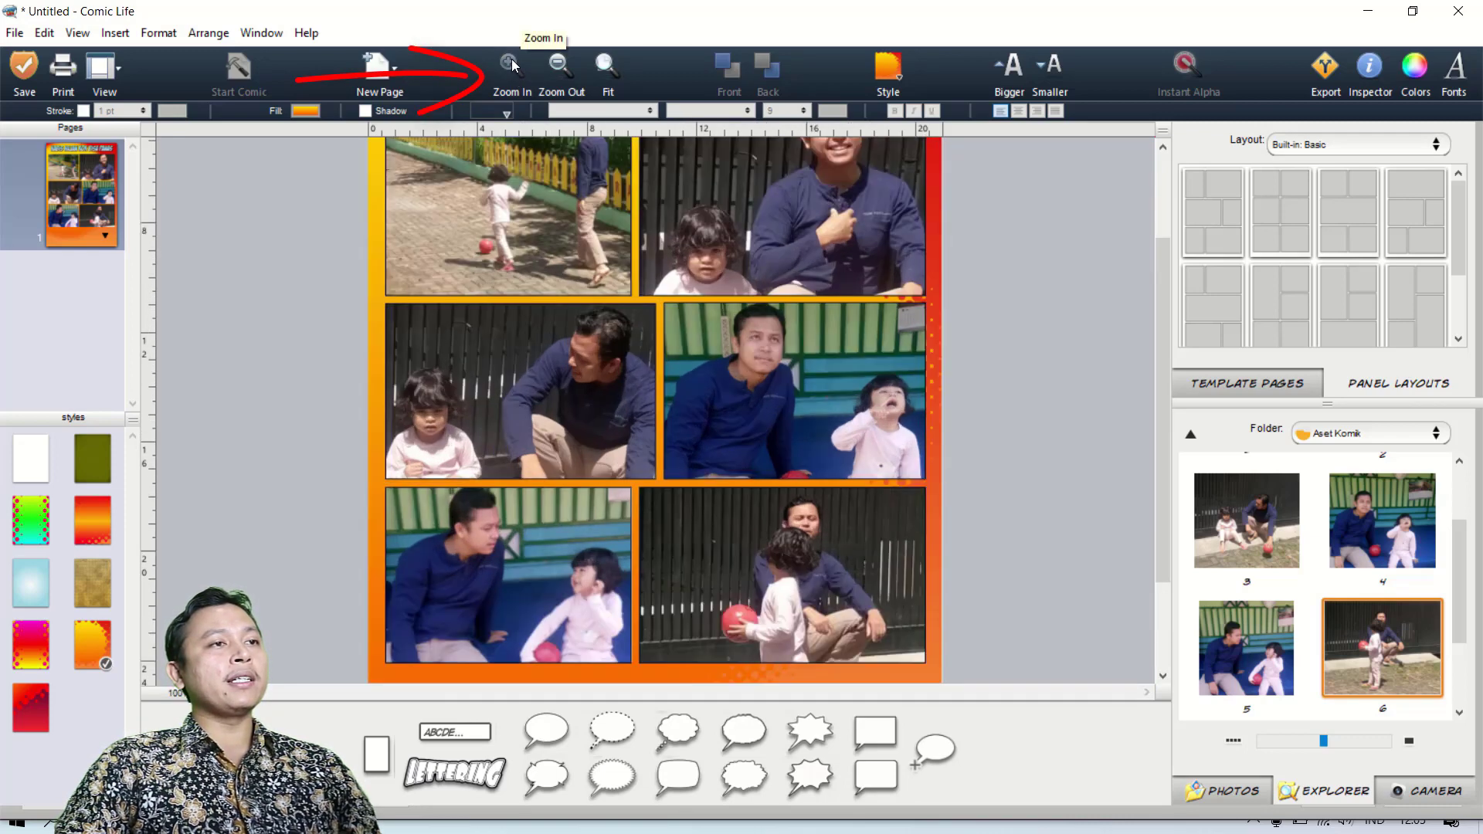
click(514, 68)
click(512, 66)
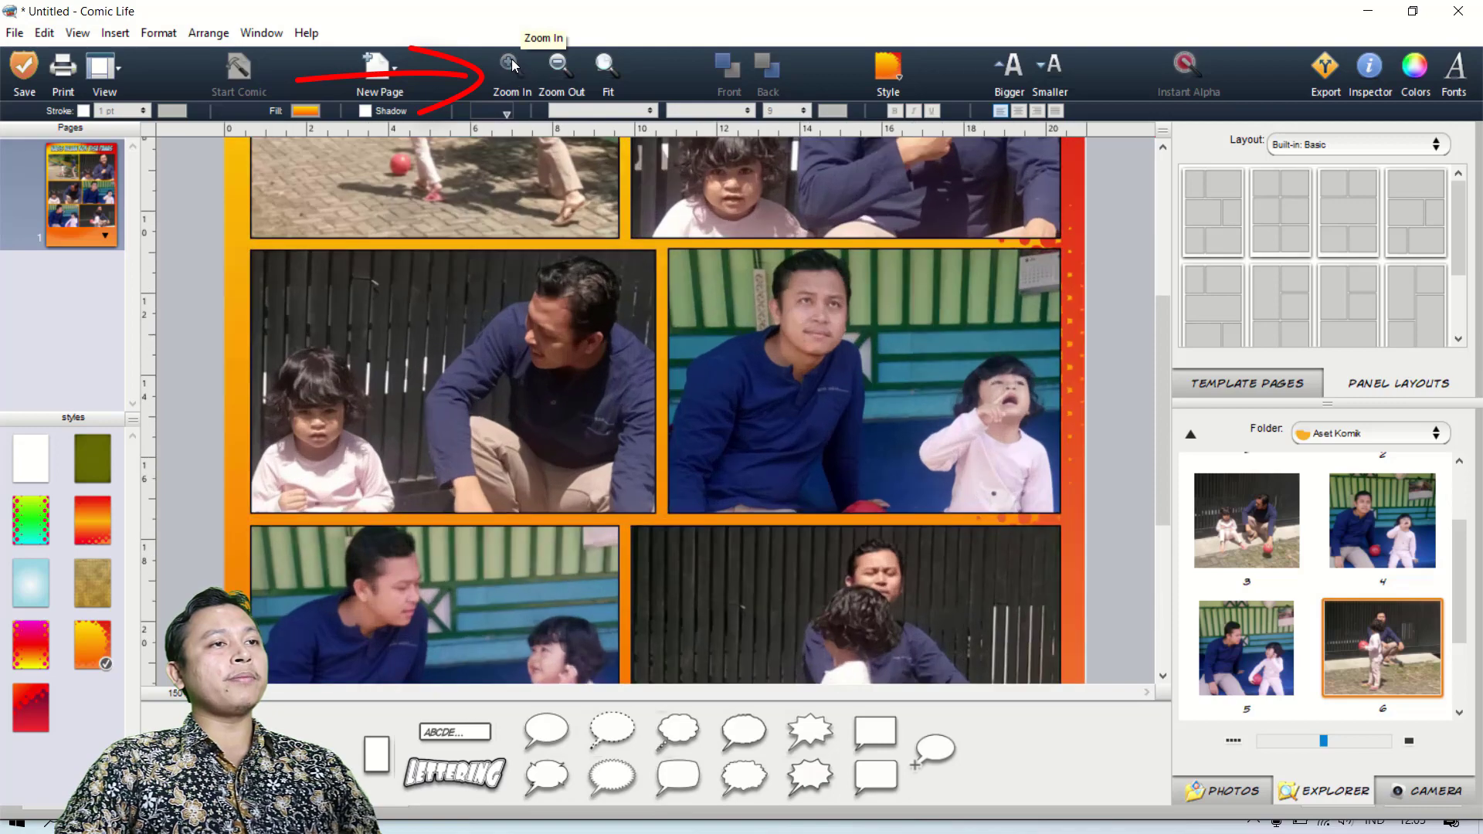
click(512, 65)
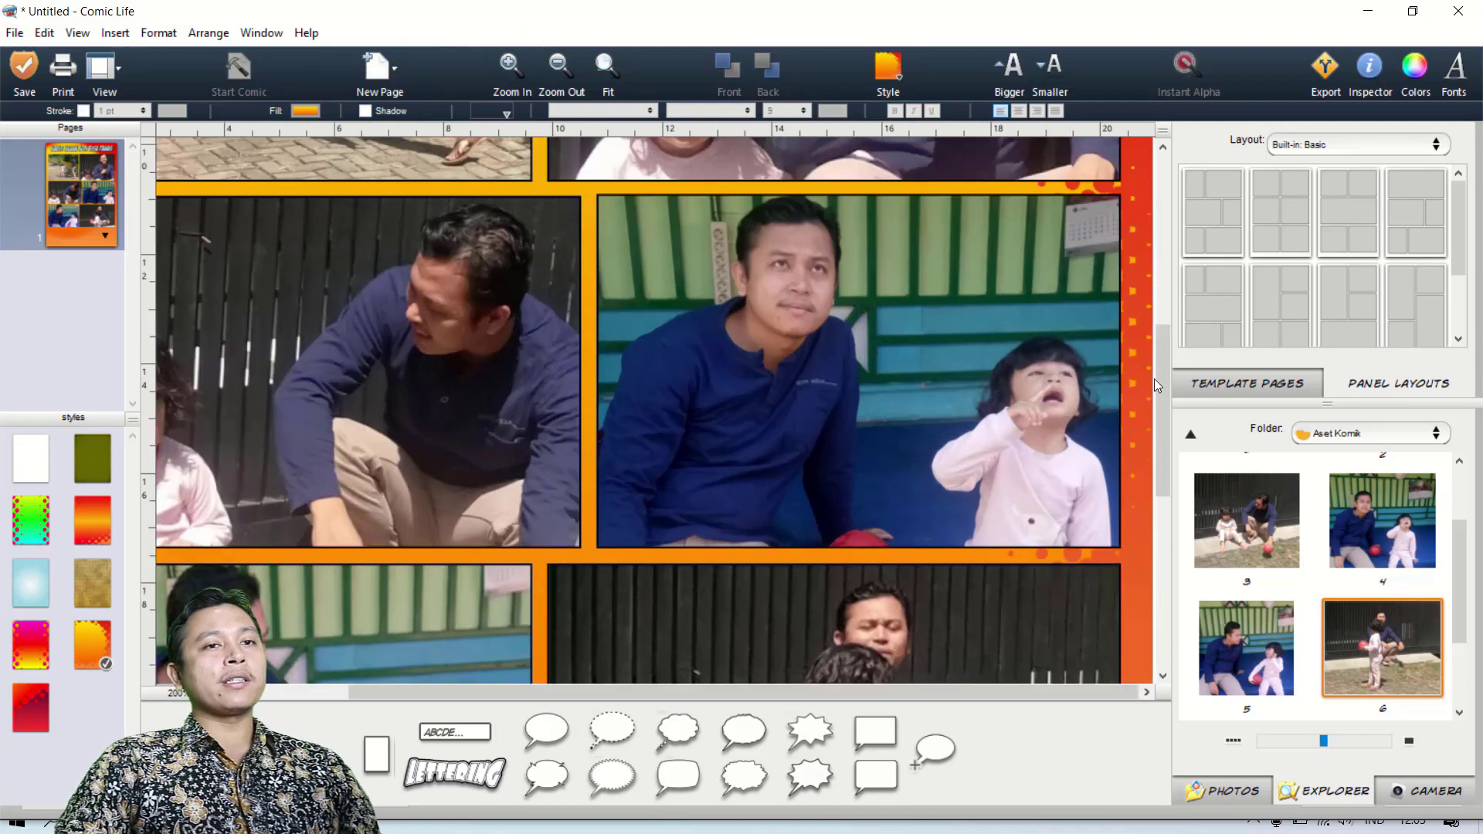
drag(1166, 332, 1166, 168)
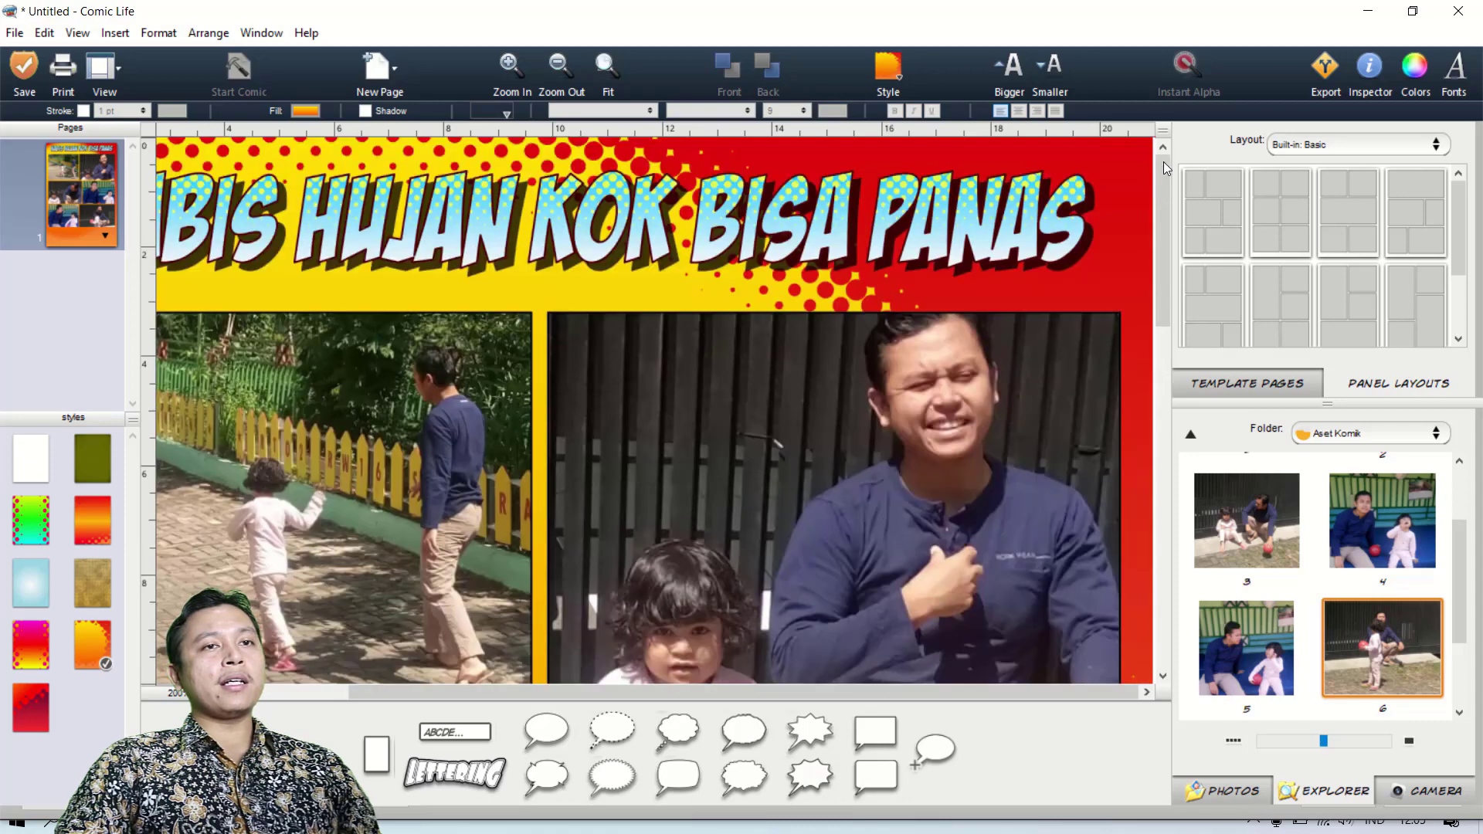
drag(753, 697, 562, 696)
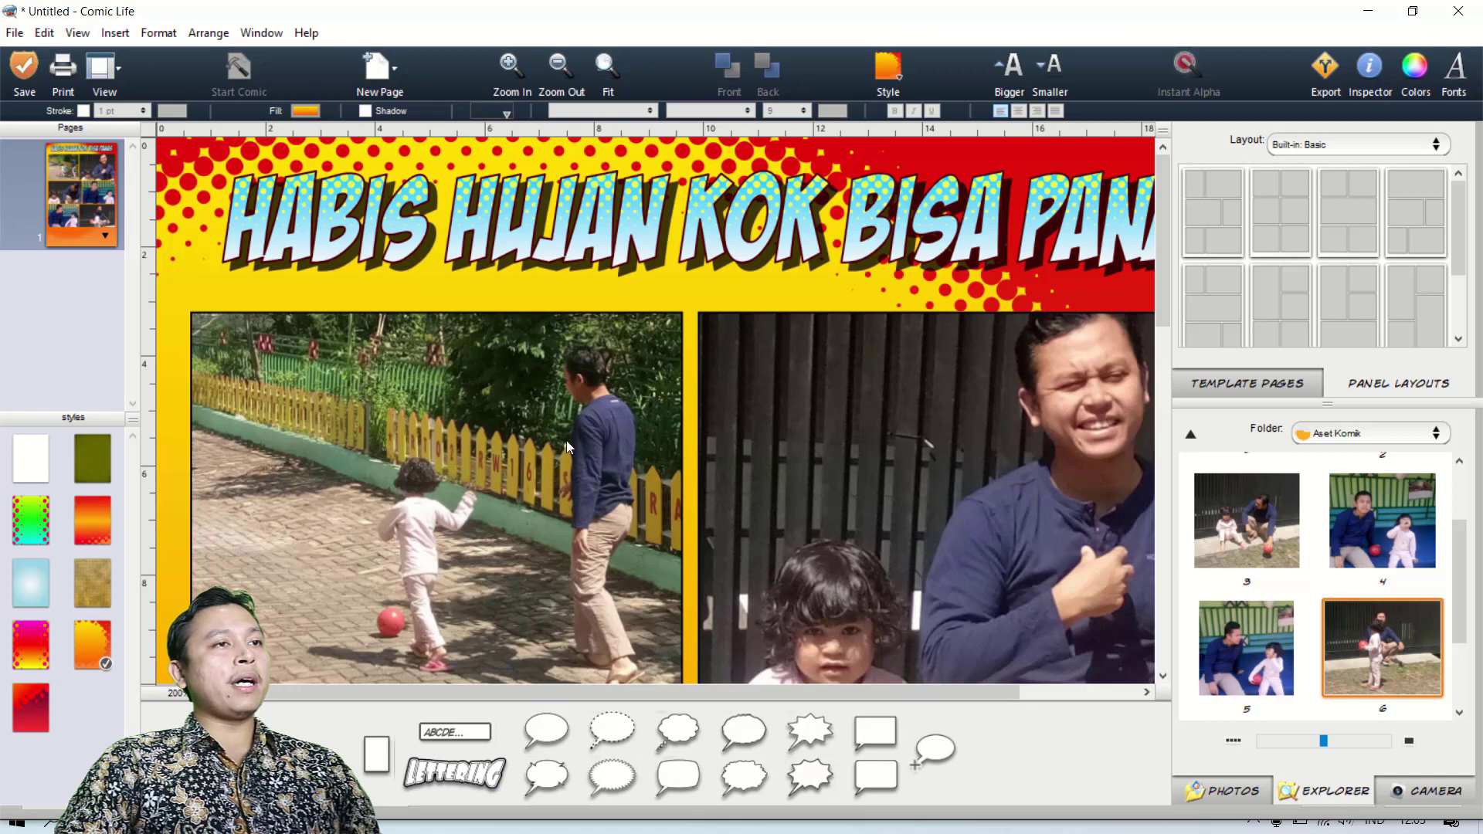
click(521, 470)
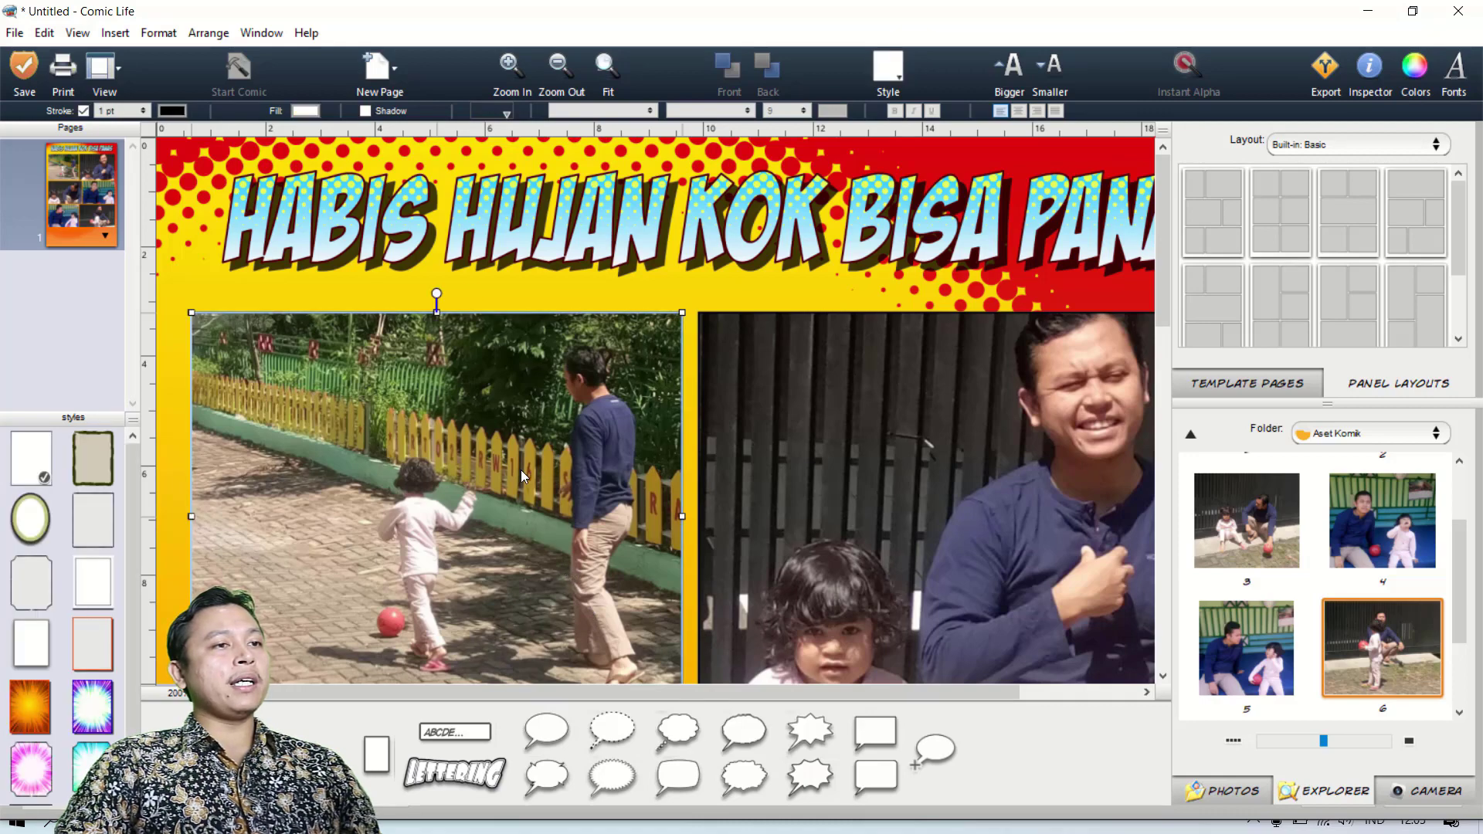
click(499, 115)
drag(722, 237, 700, 406)
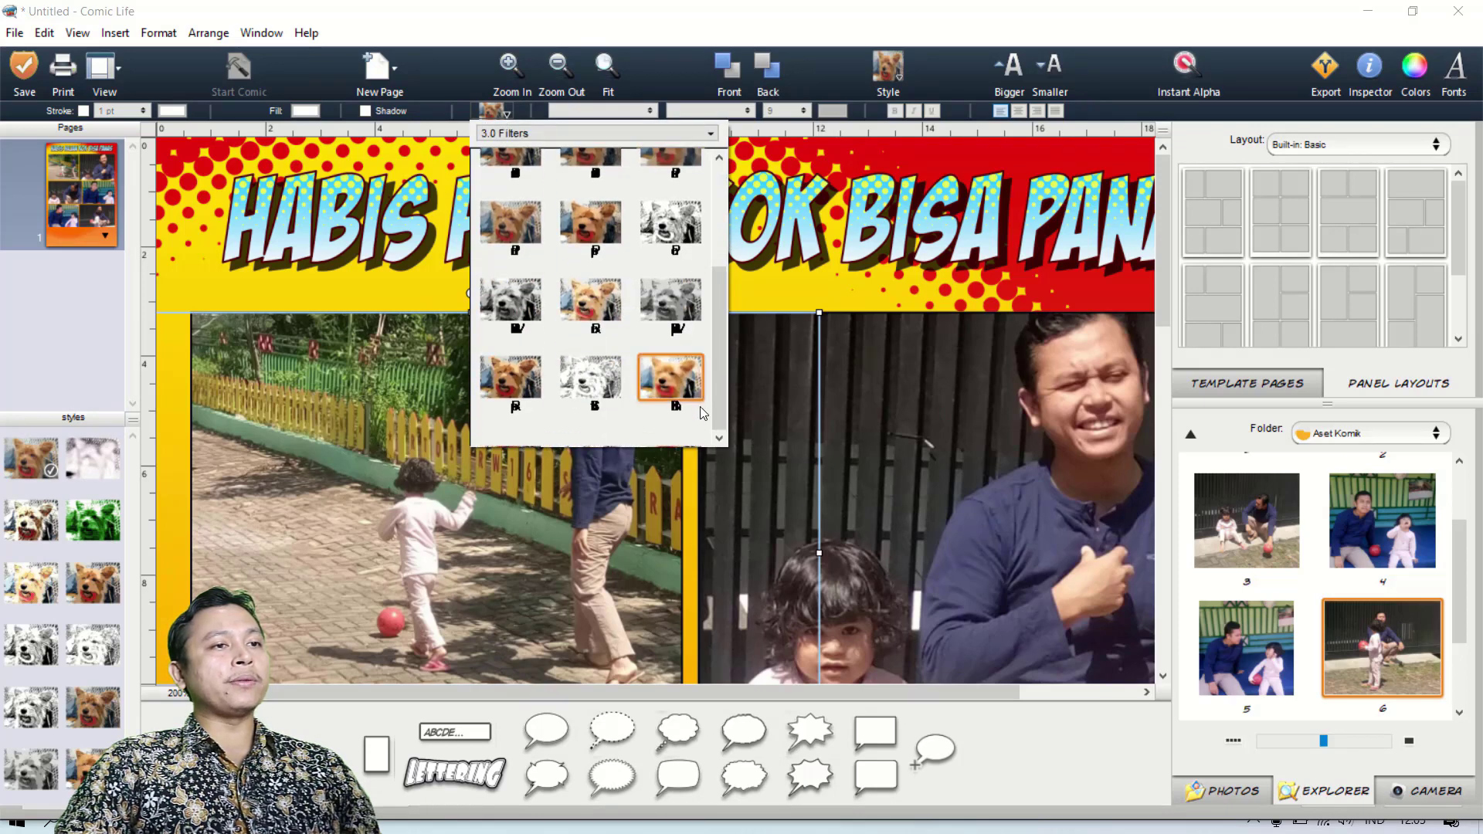
click(669, 389)
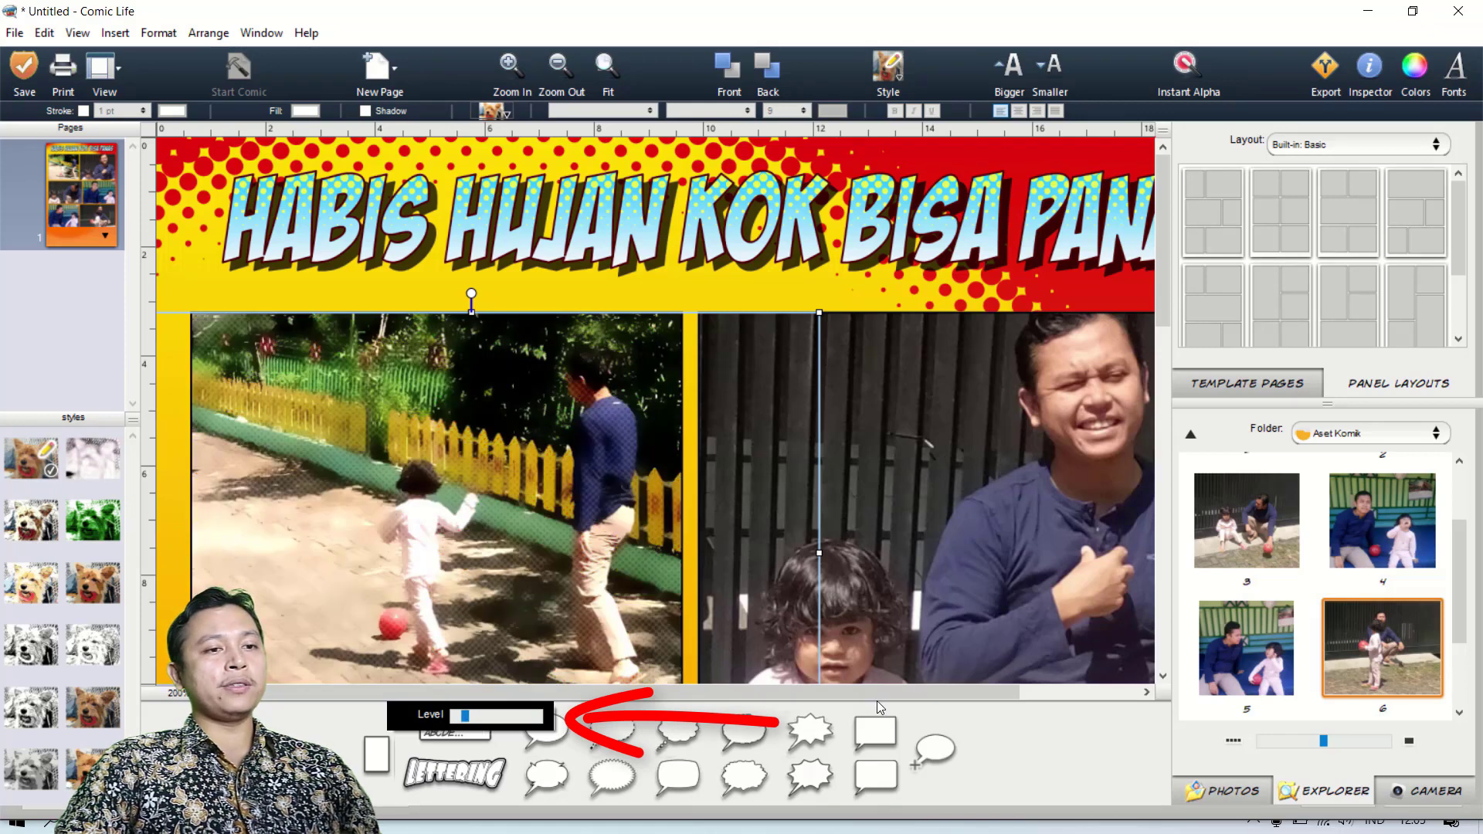
Apply the last filter of the 3.0 Filters set to the second panel's photo of the smiling man and child.
drag(993, 697, 1091, 693)
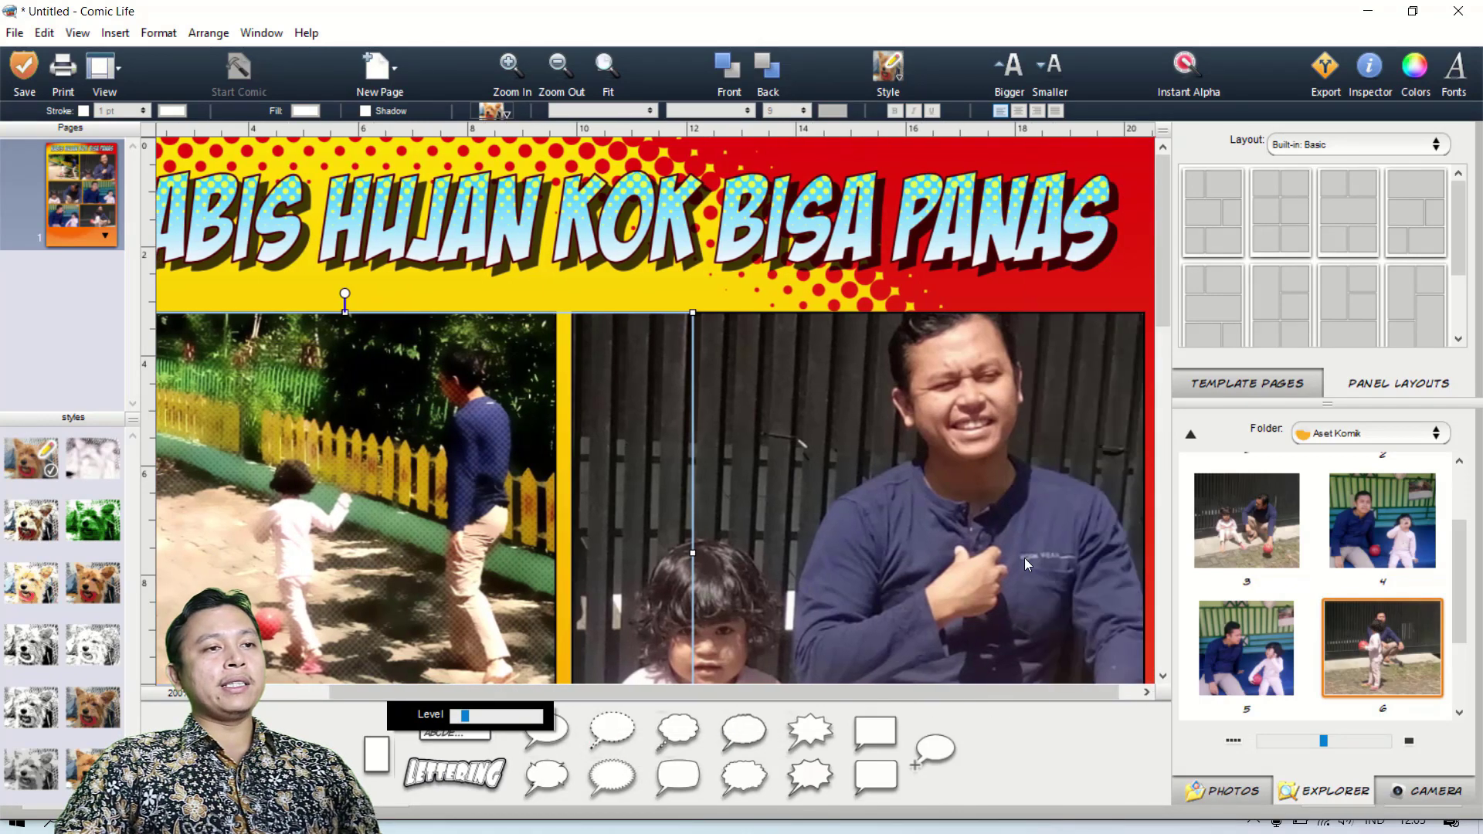
click(1146, 692)
click(932, 481)
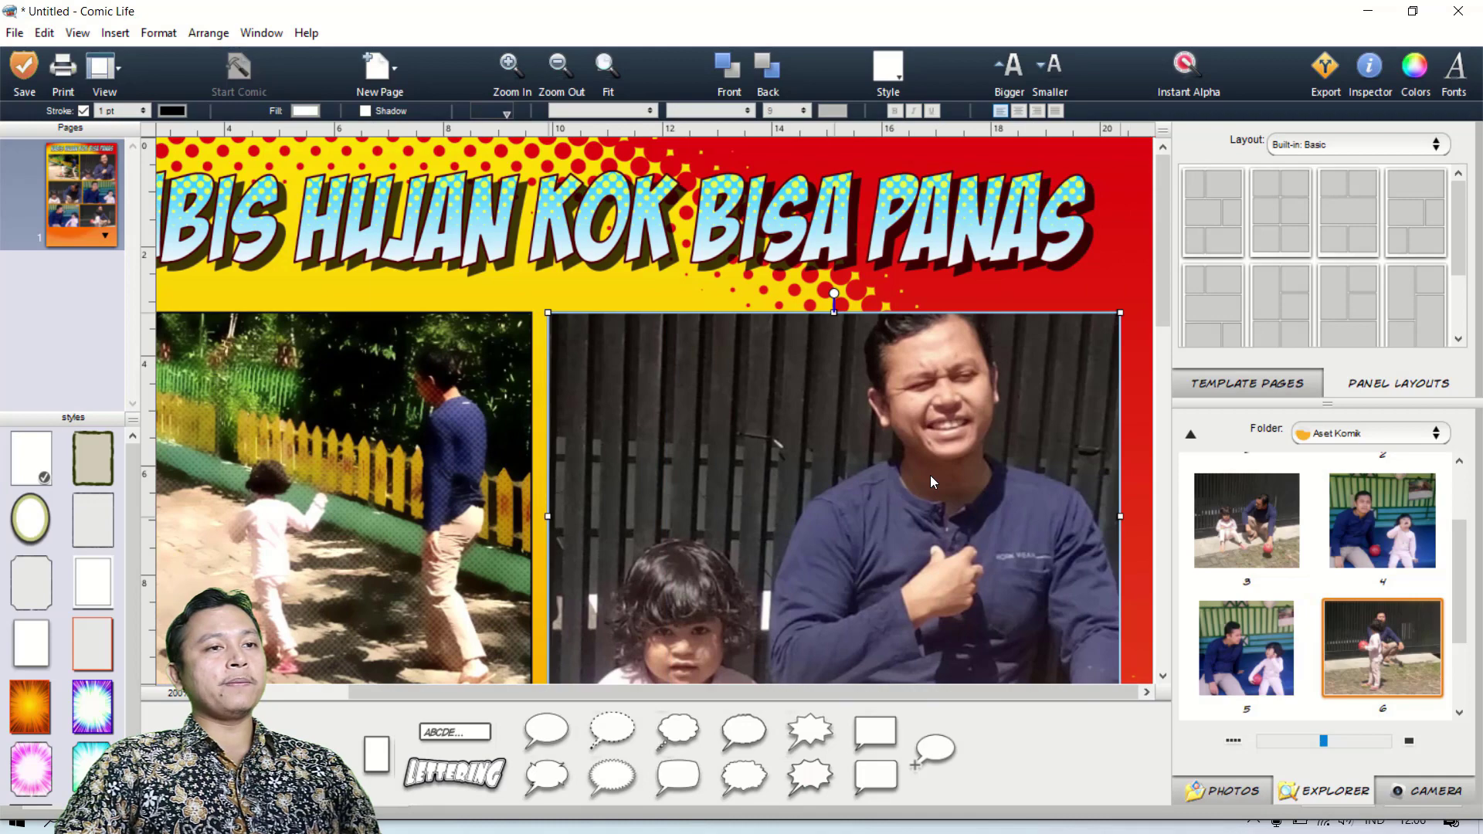
click(932, 482)
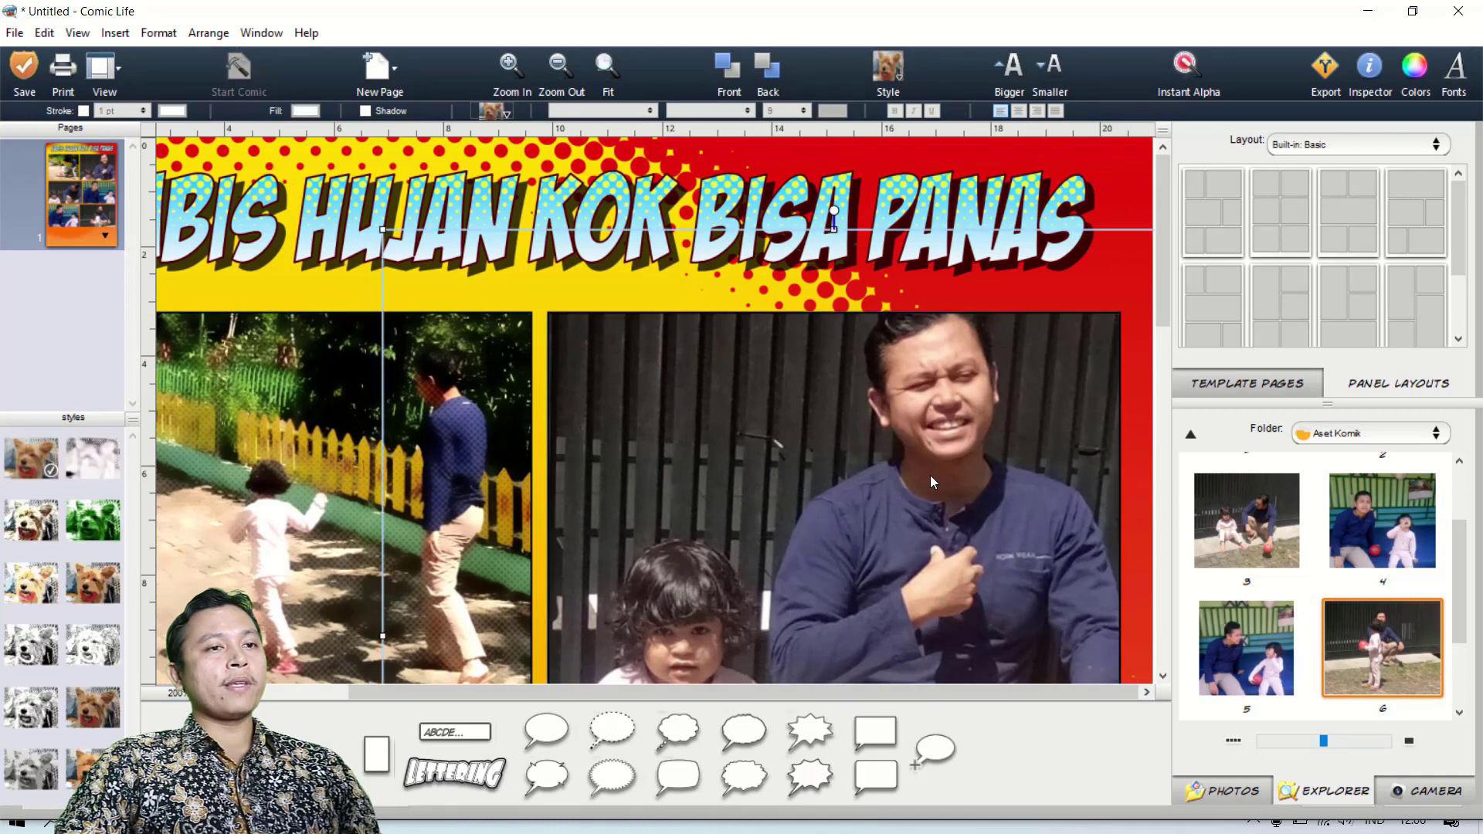
click(498, 113)
drag(722, 278, 726, 397)
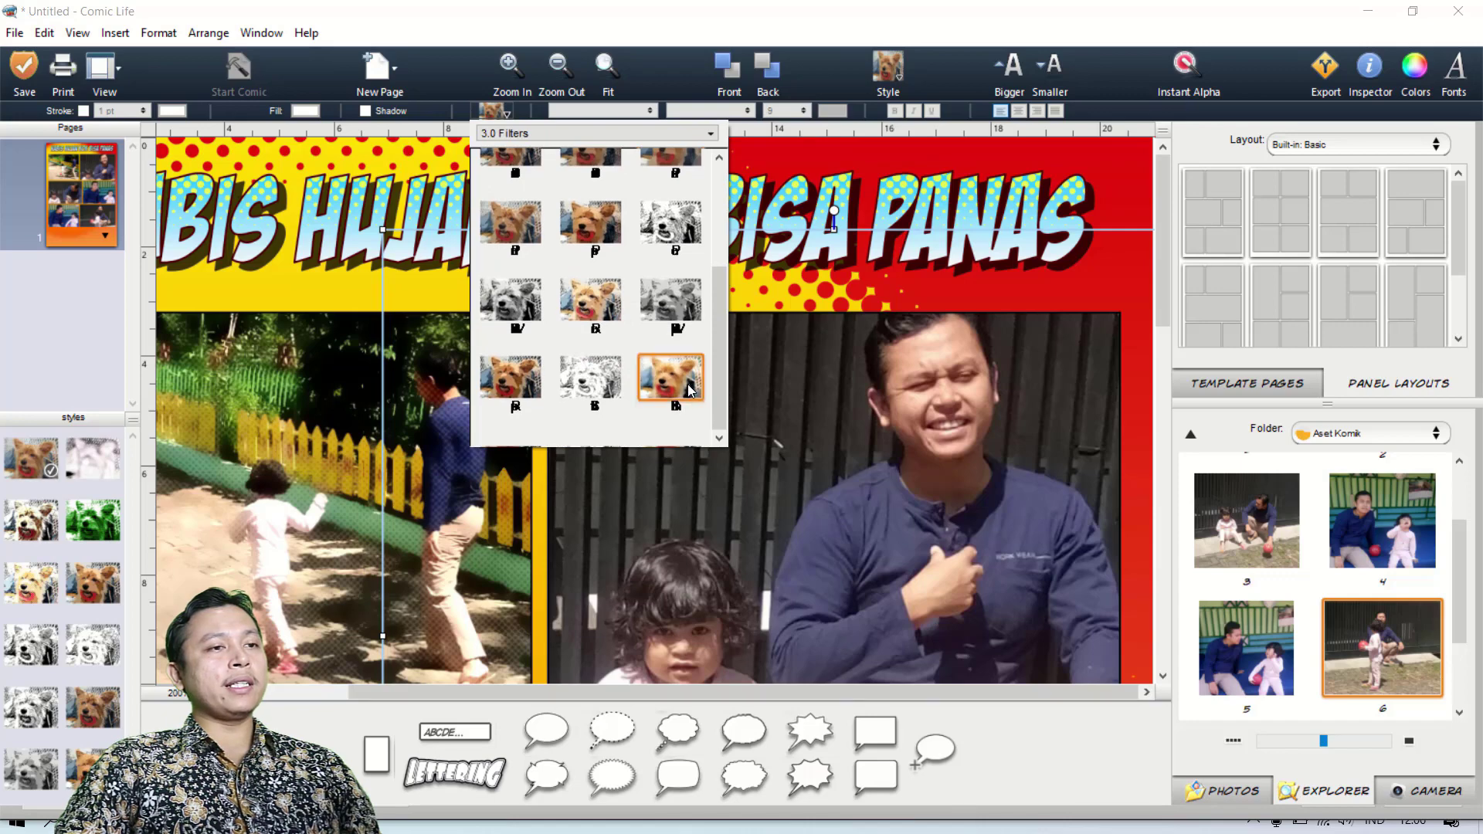